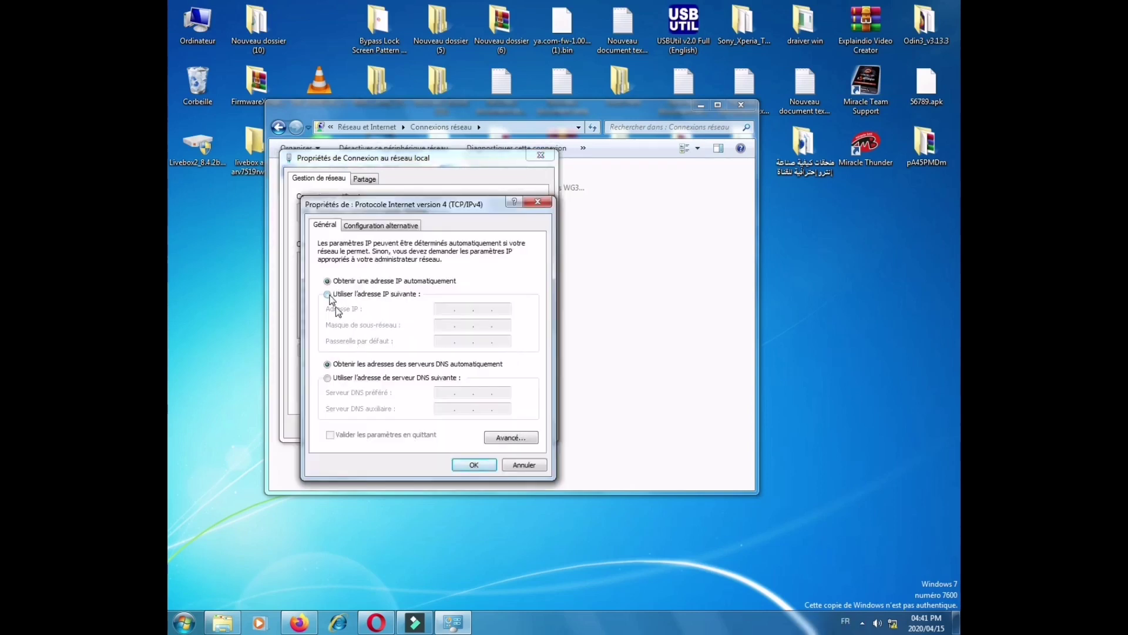
Step: Assign the fixed IPv4 address 192.168.1.9 with mask 255.255.255.0, then close the connection windows
{"action": "left_click", "coordinate": [327, 294]}
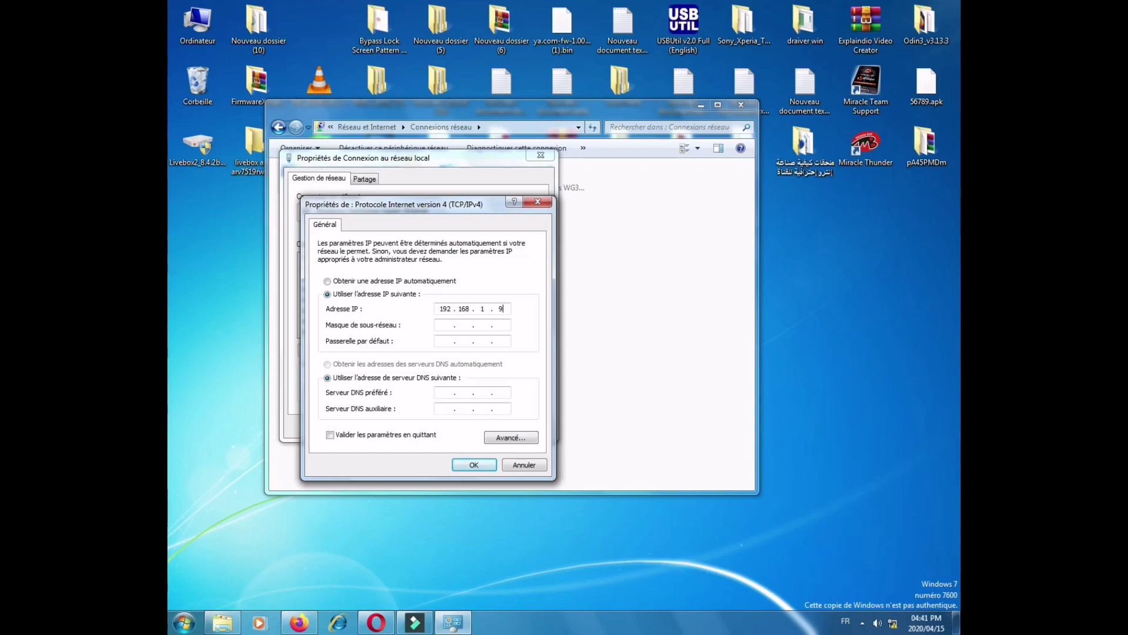
{"action": "left_click", "coordinate": [438, 325]}
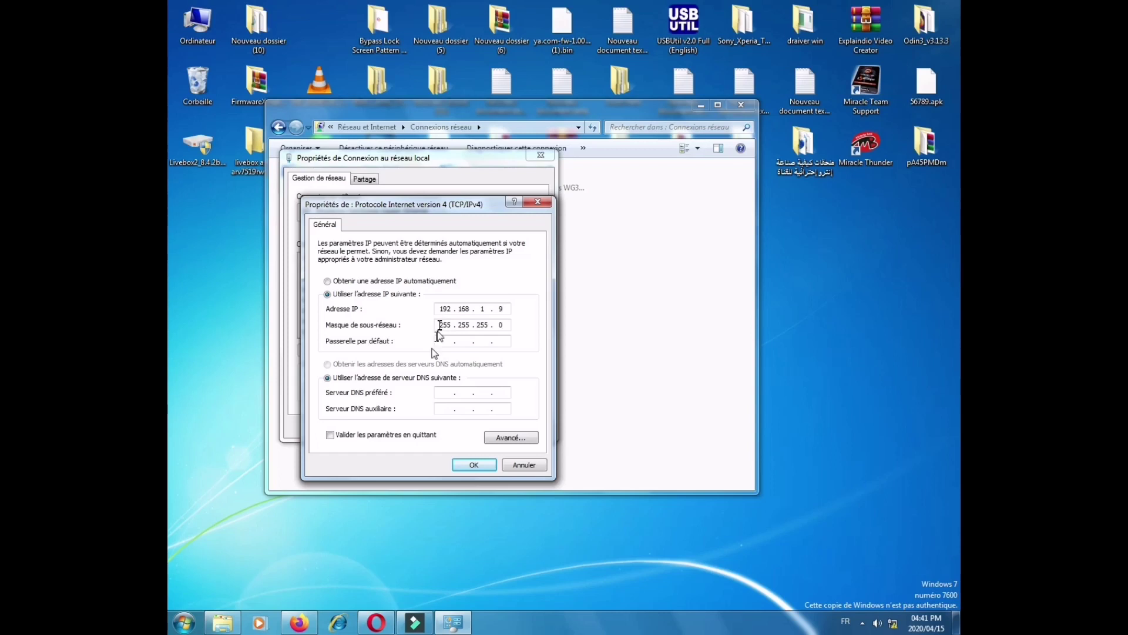
{"action": "left_click", "coordinate": [458, 465]}
{"action": "left_click", "coordinate": [472, 428]}
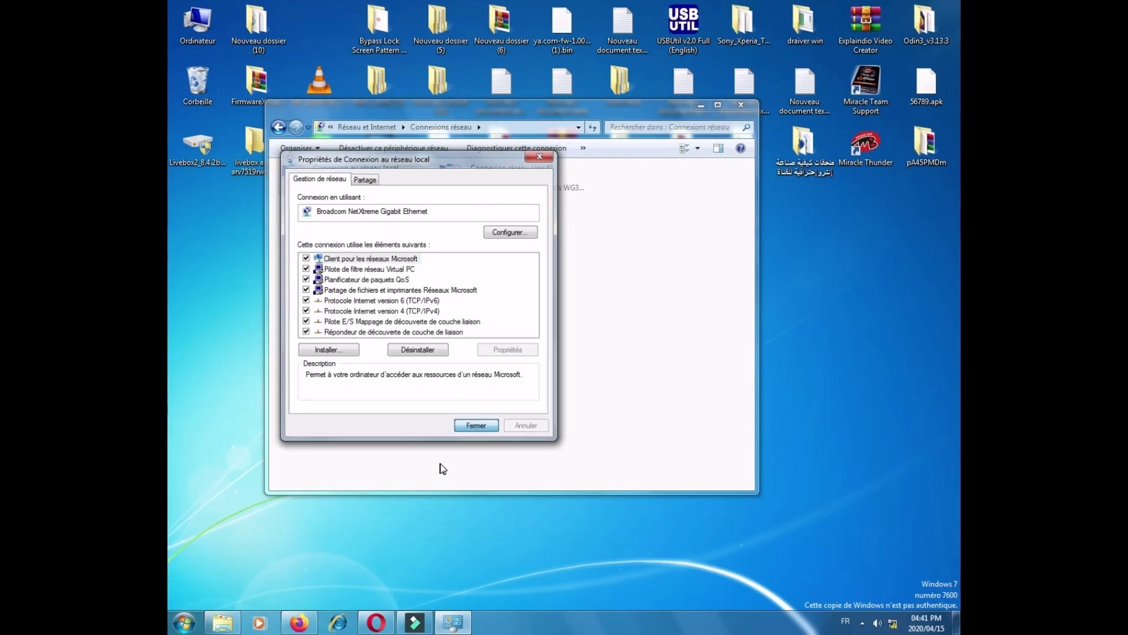
{"action": "left_click", "coordinate": [740, 107]}
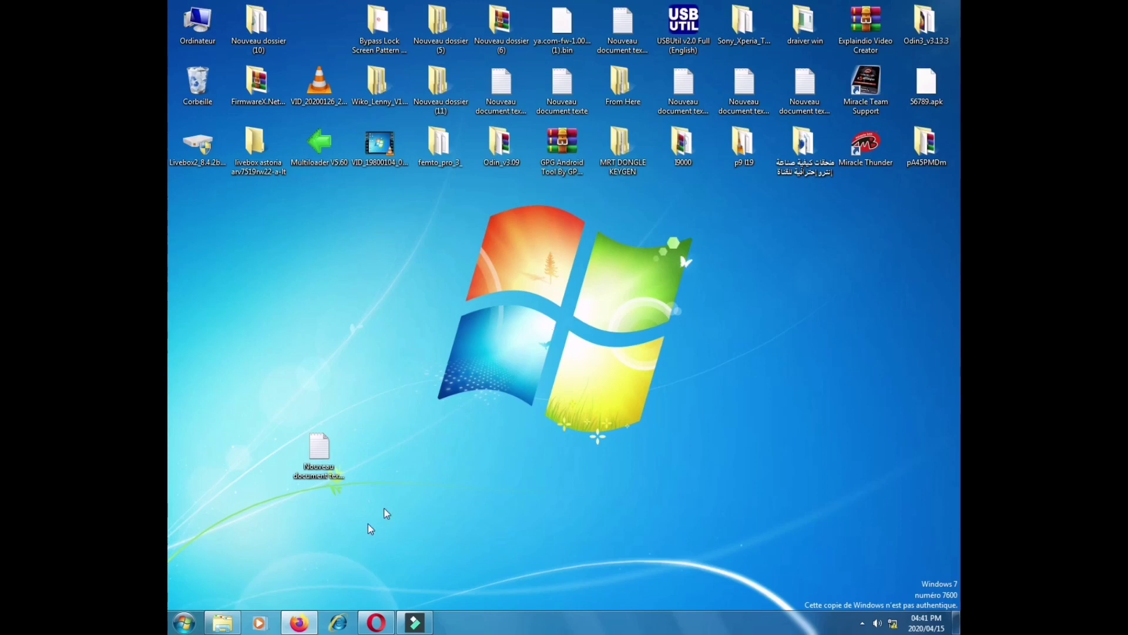
Step: Load 192.168.1.1 in Firefox and select the Contraseña field on the router login page
{"action": "left_click", "coordinate": [299, 623]}
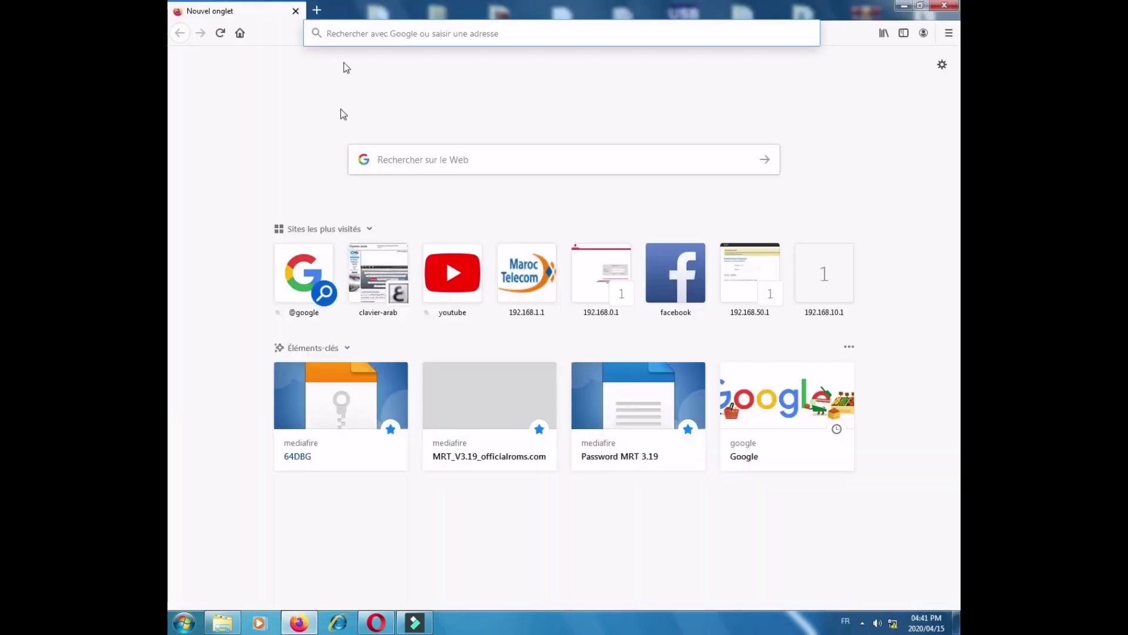
{"action": "left_click", "coordinate": [342, 33]}
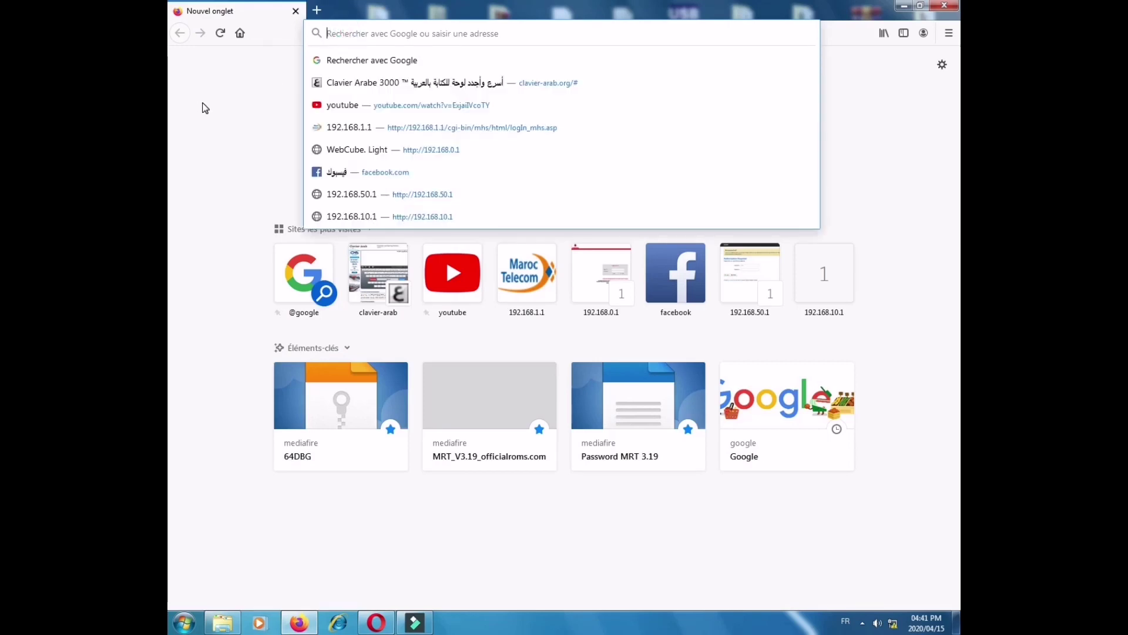
{"action": "type", "text": "192.16"}
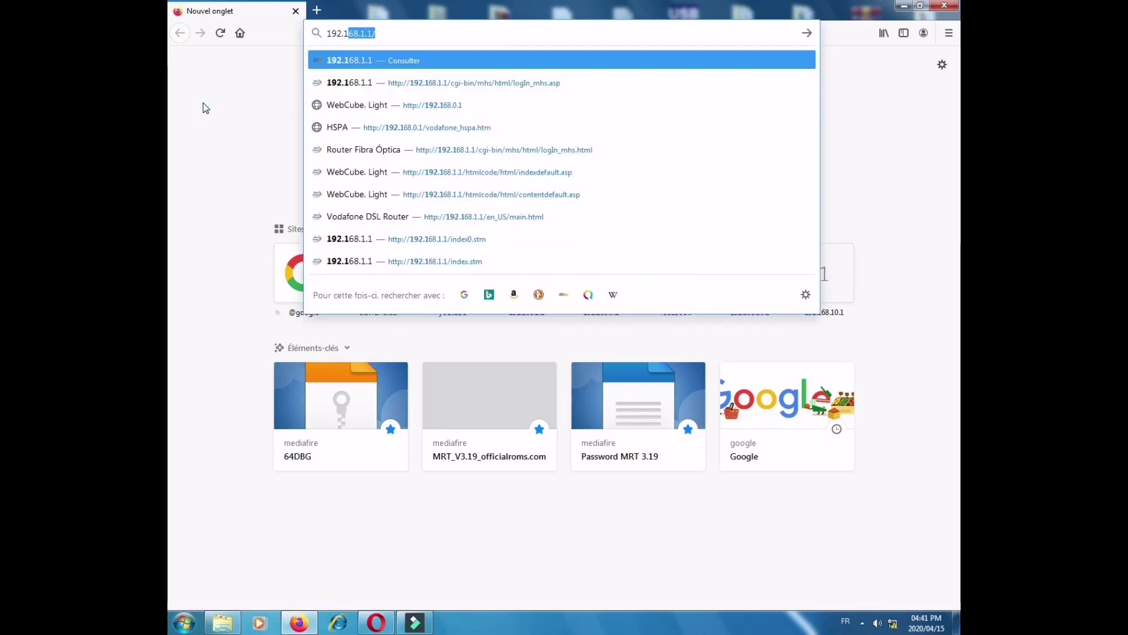
{"action": "type", "text": "8.1.1"}
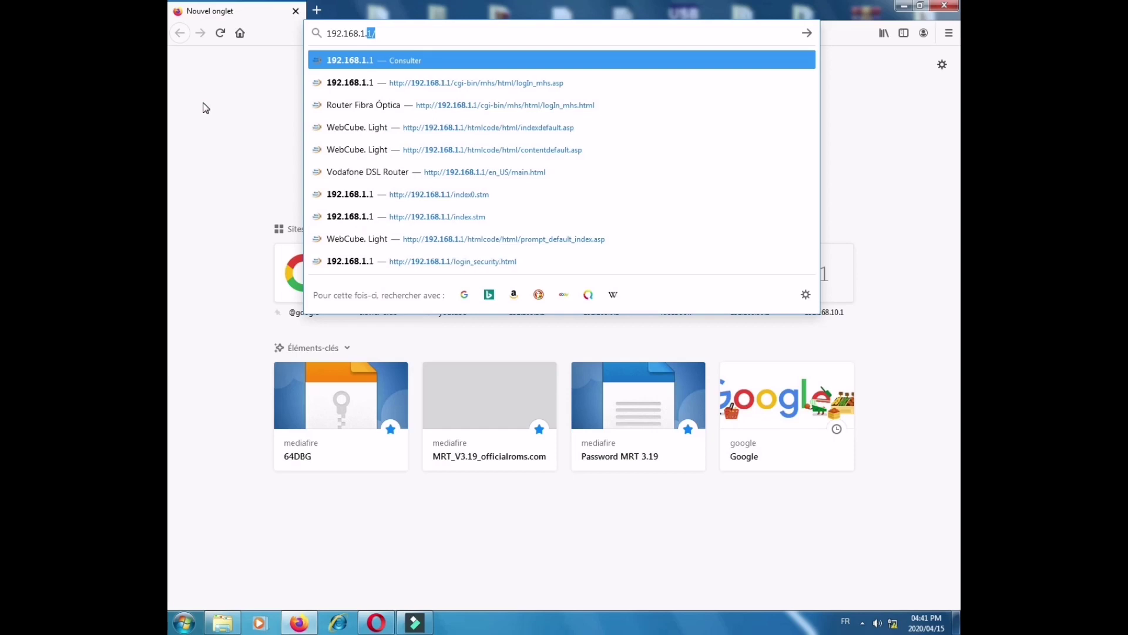
{"action": "key", "text": "BackSpace"}
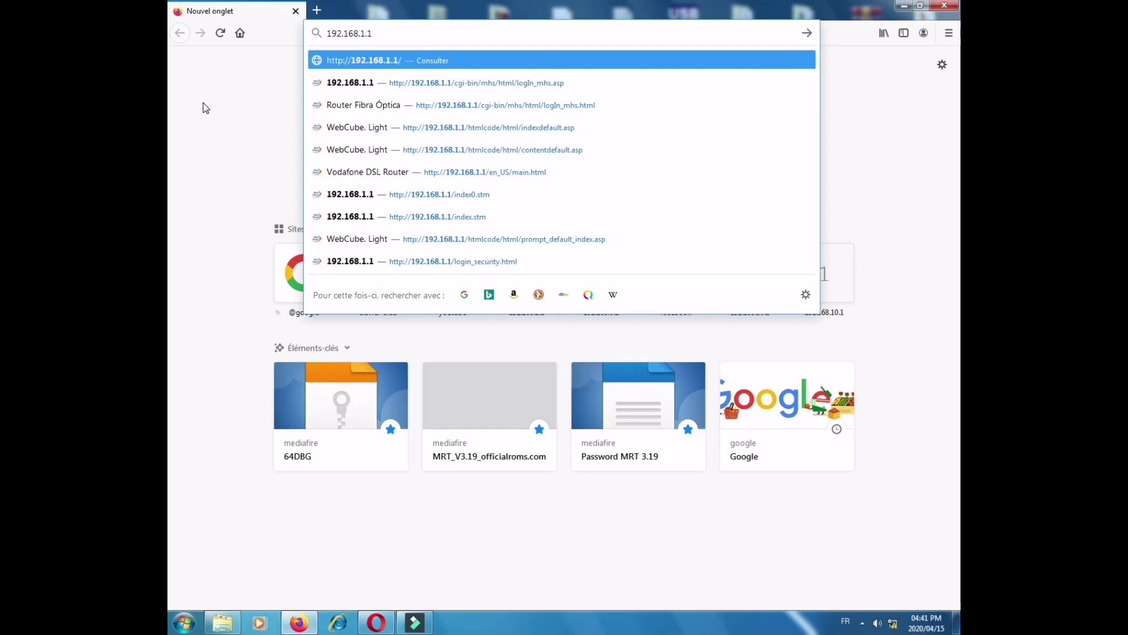
{"action": "key", "text": "Return"}
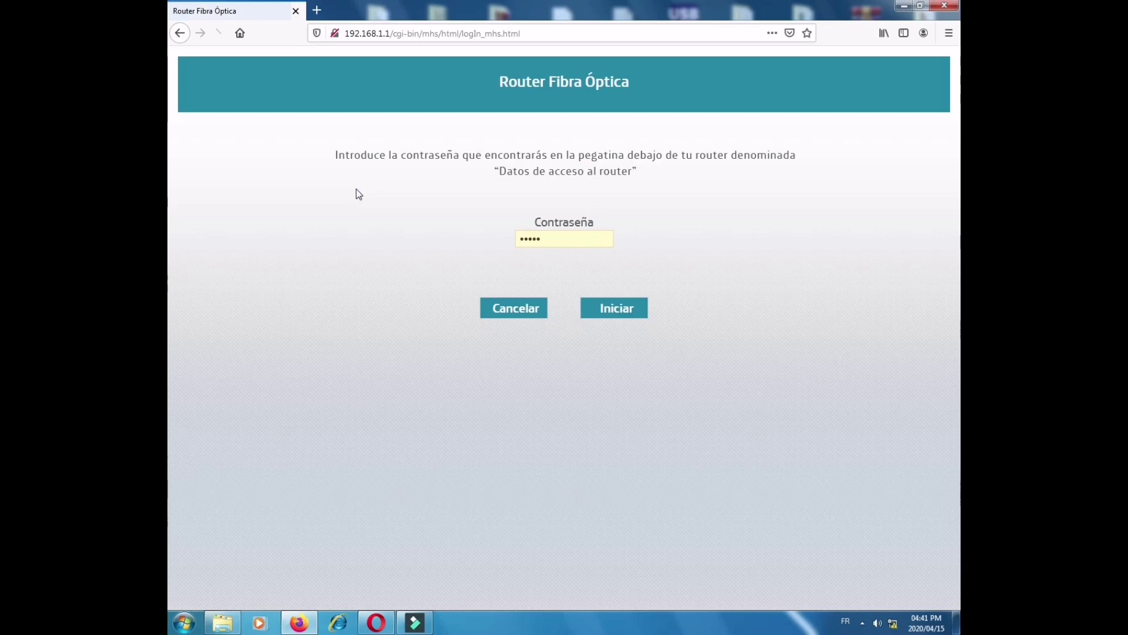
{"action": "double_click", "coordinate": [549, 240]}
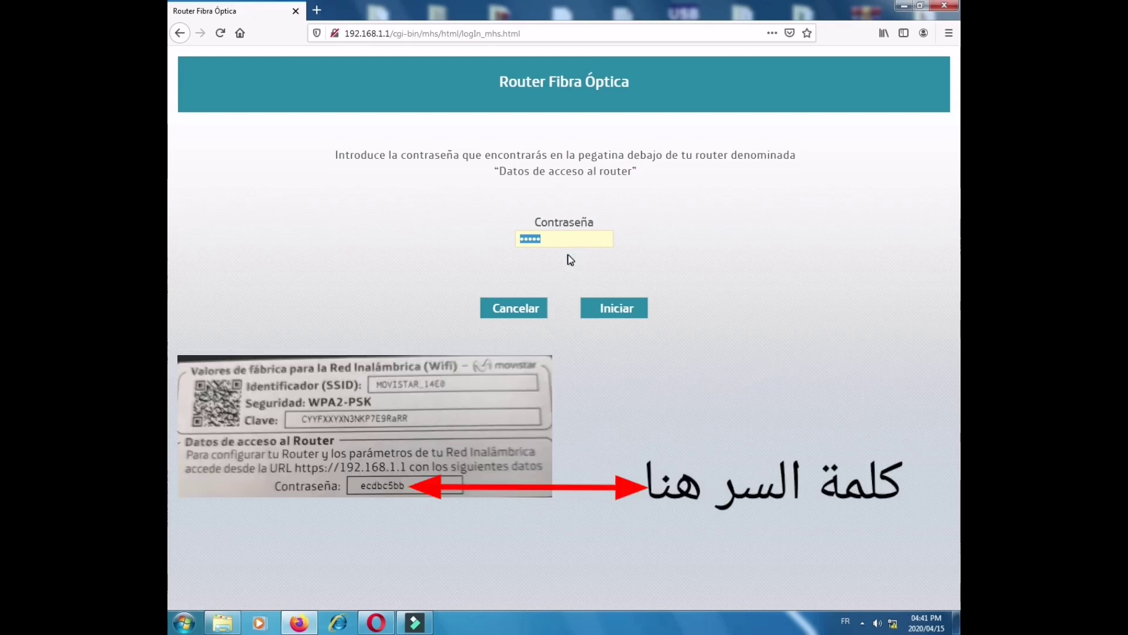
Step: Open the Nouveau document texte note in Notepad and copy the router password from it
{"action": "left_click", "coordinate": [299, 626]}
{"action": "double_click", "coordinate": [317, 462]}
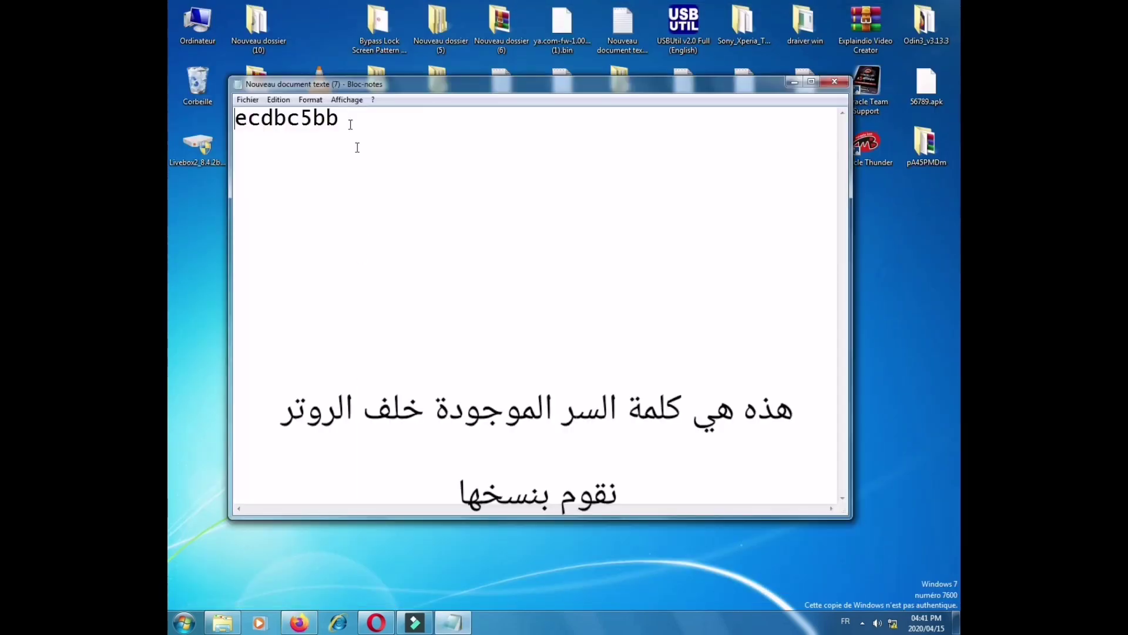
{"action": "left_click_drag", "start_coordinate": [370, 84], "coordinate": [402, 289]}
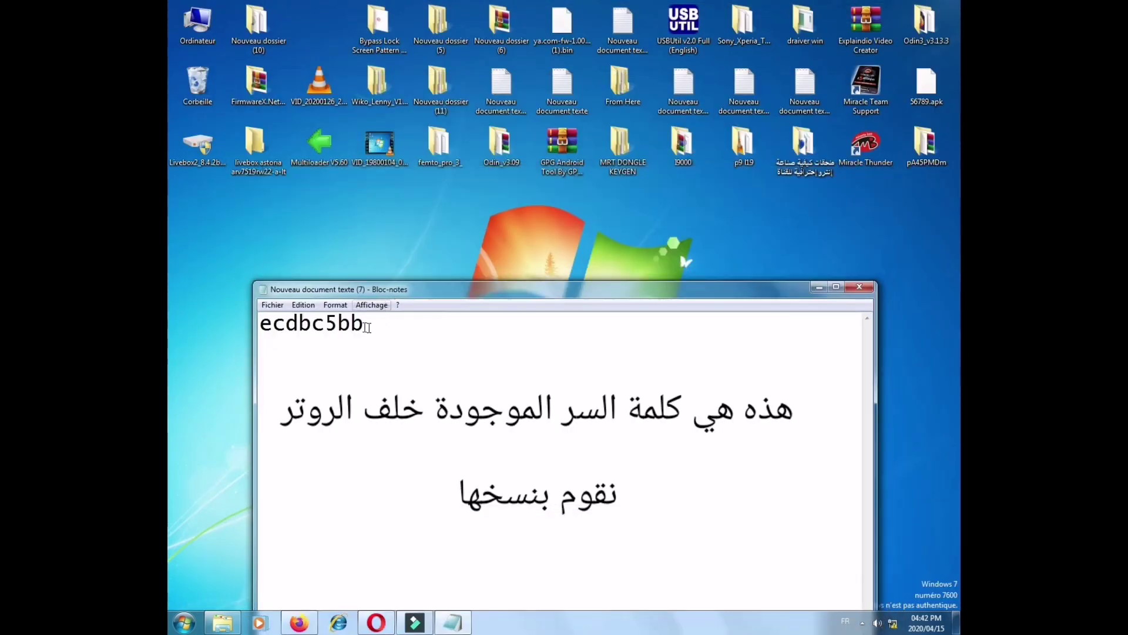
{"action": "left_click_drag", "start_coordinate": [365, 324], "coordinate": [260, 325]}
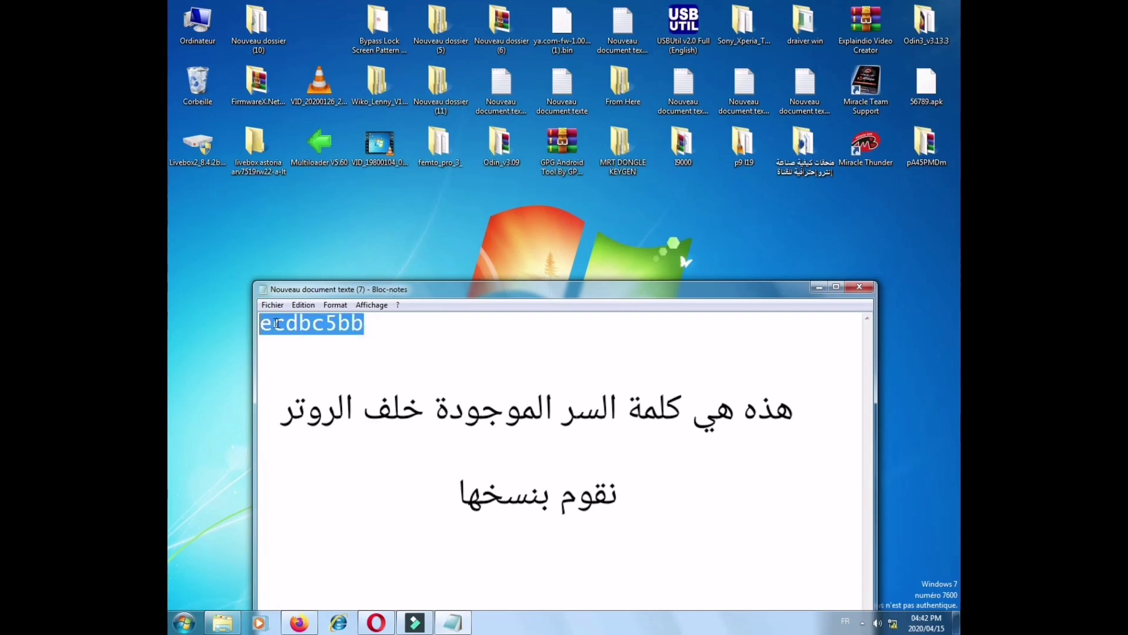
{"action": "right_click", "coordinate": [279, 322]}
{"action": "left_click", "coordinate": [309, 363]}
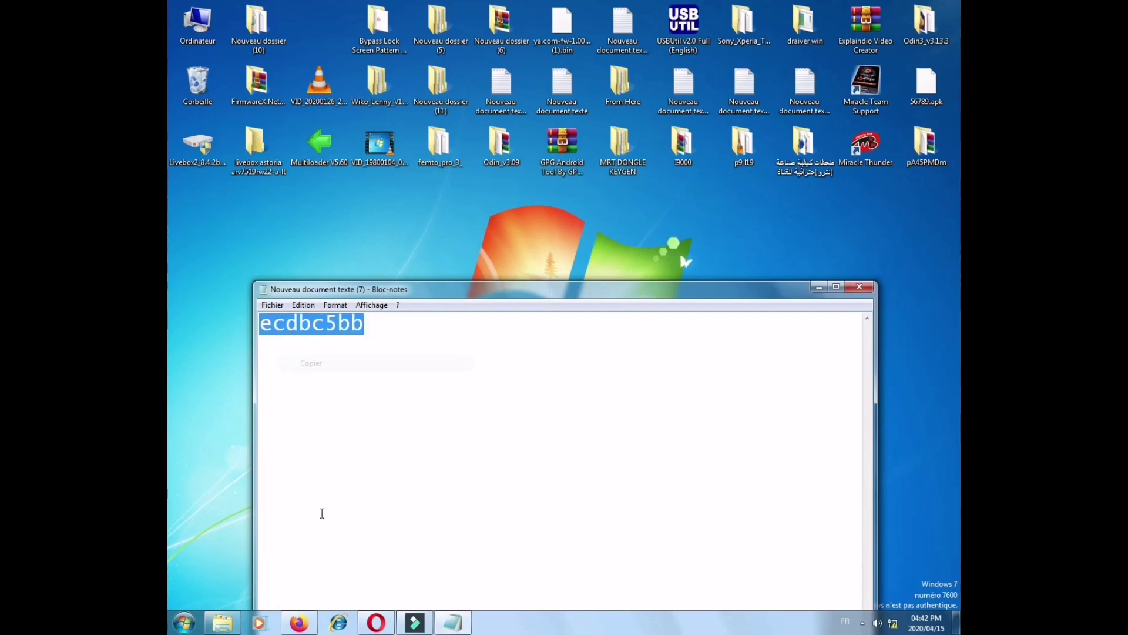
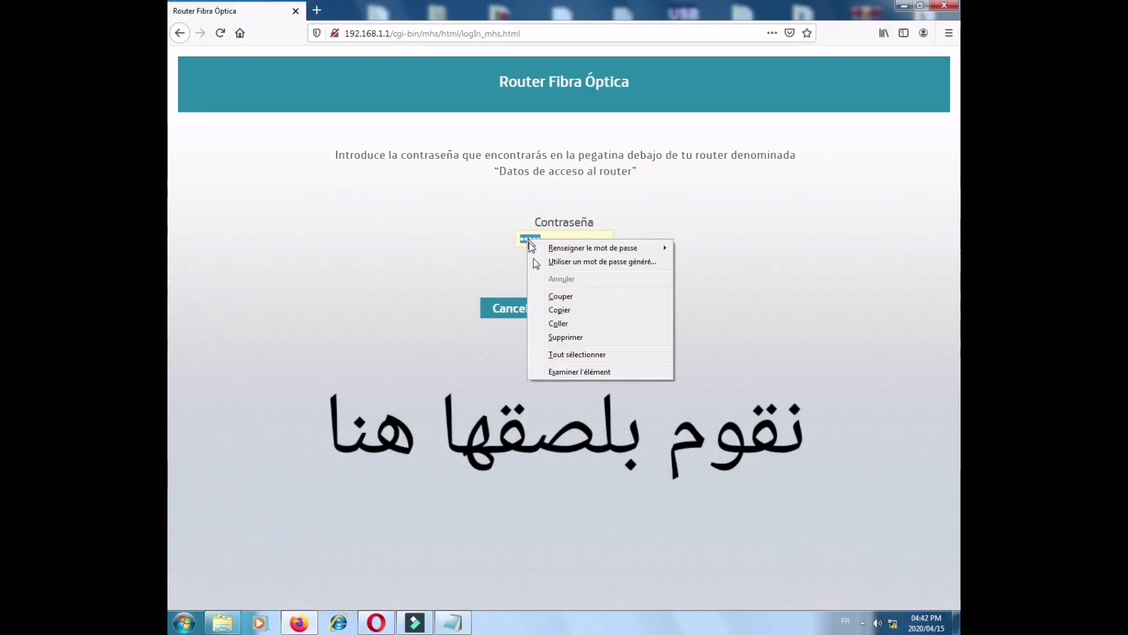
Step: Paste the router sticker password into the Contraseña field and submit with Iniciar
{"action": "left_click", "coordinate": [560, 325]}
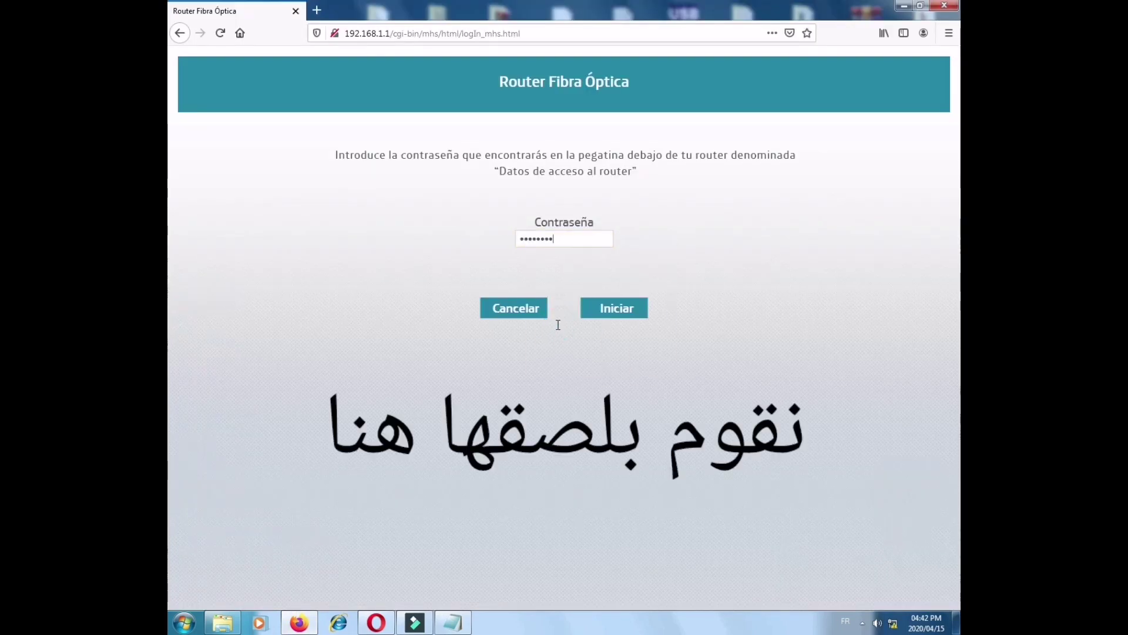
{"action": "left_click", "coordinate": [613, 313]}
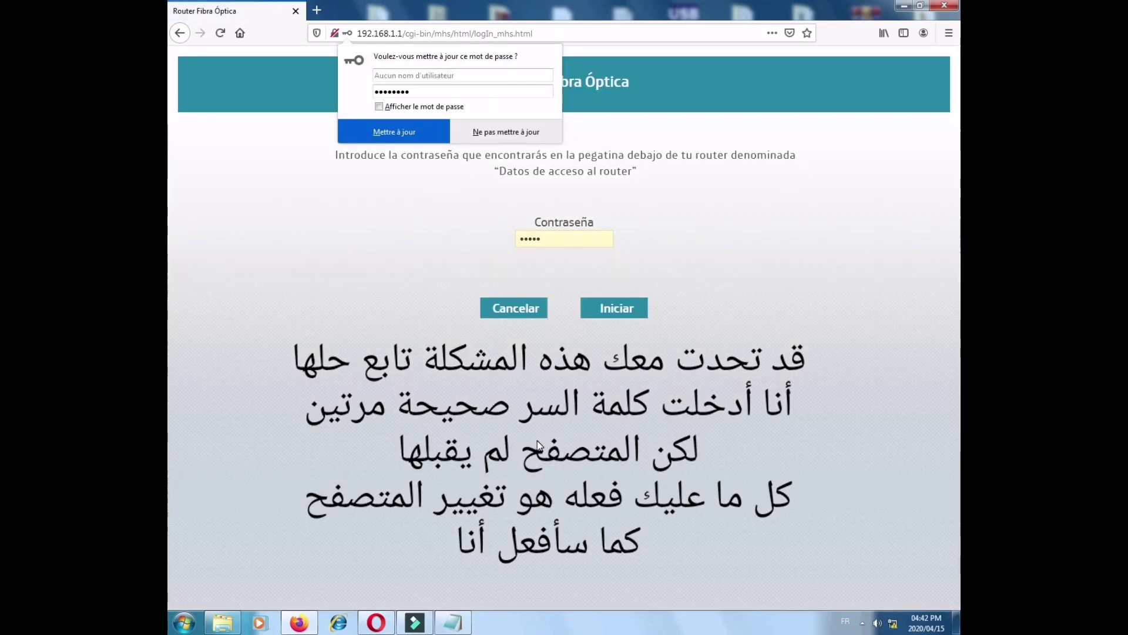
Step: Overwrite the Contraseña field with the pasted sticker password and submit the login again
{"action": "left_click_drag", "start_coordinate": [558, 238], "coordinate": [514, 239]}
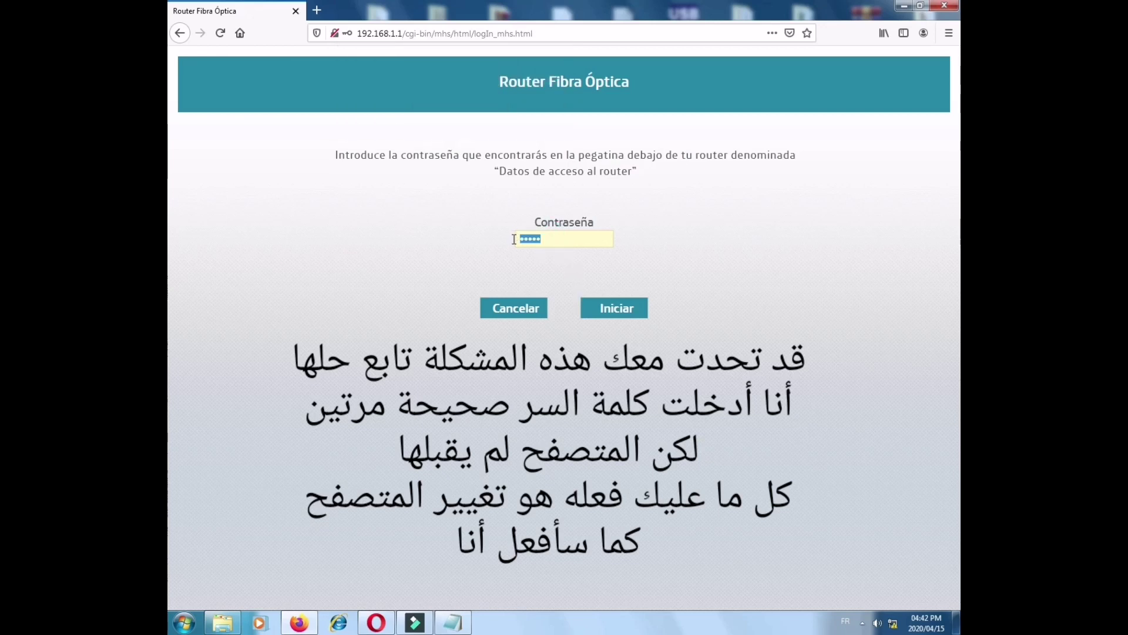
{"action": "right_click", "coordinate": [533, 241]}
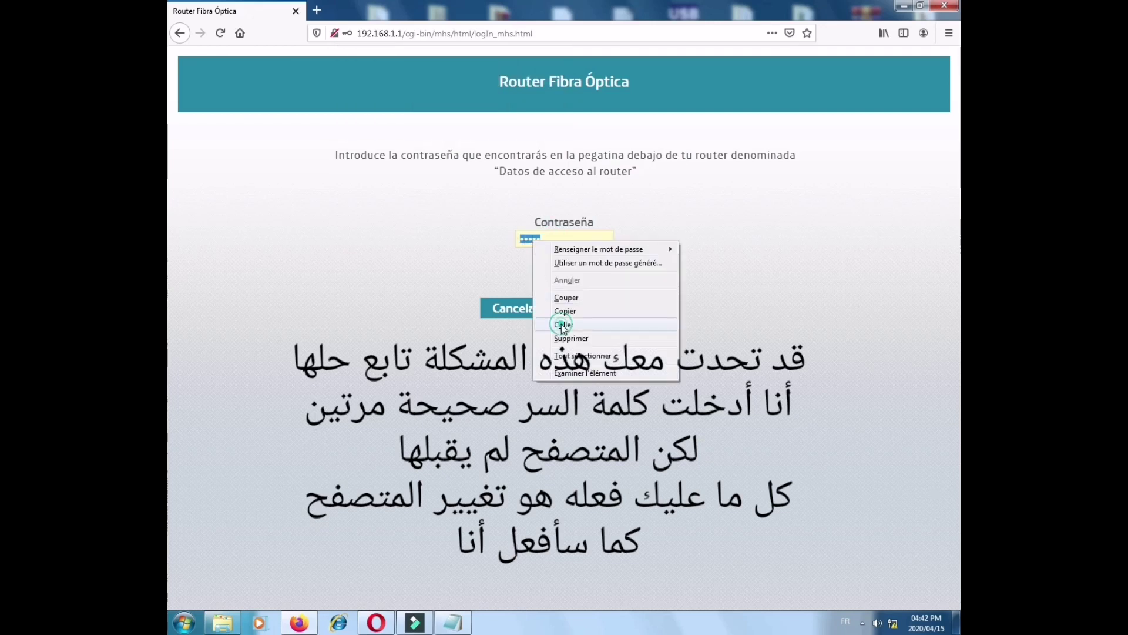
{"action": "left_click", "coordinate": [563, 325]}
{"action": "left_click", "coordinate": [616, 310]}
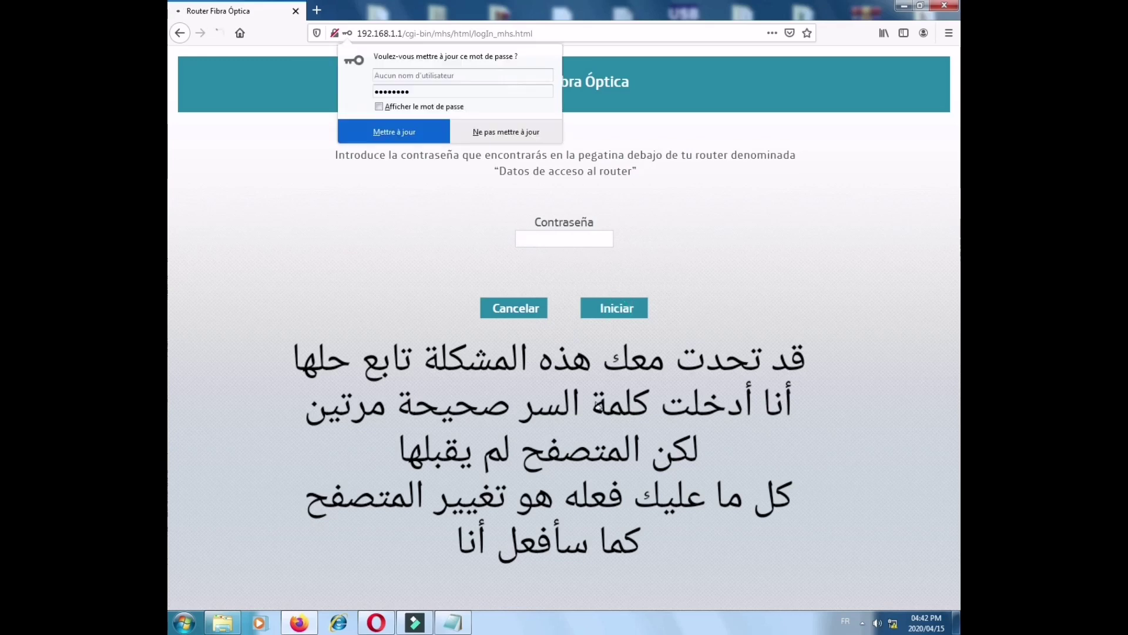
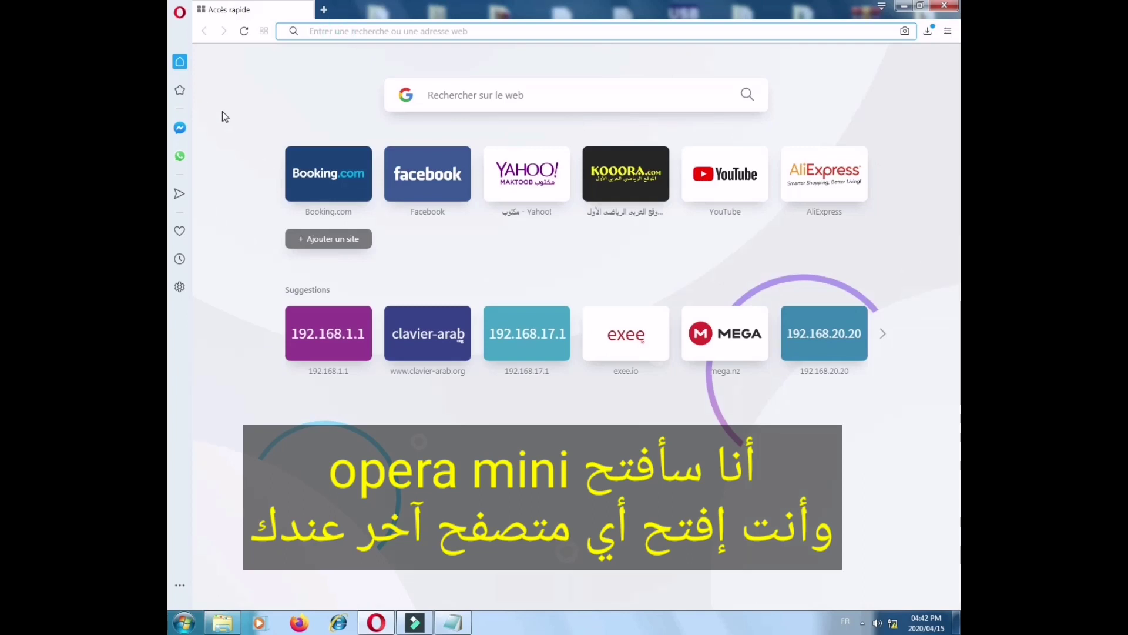
Step: Go to 192.168.1.1 in the address bar, dropping the autocompleted suggestion, to load the router login
{"action": "type", "text": "192.168.1.1"}
{"action": "key", "text": "Delete"}
{"action": "key", "text": "Return"}
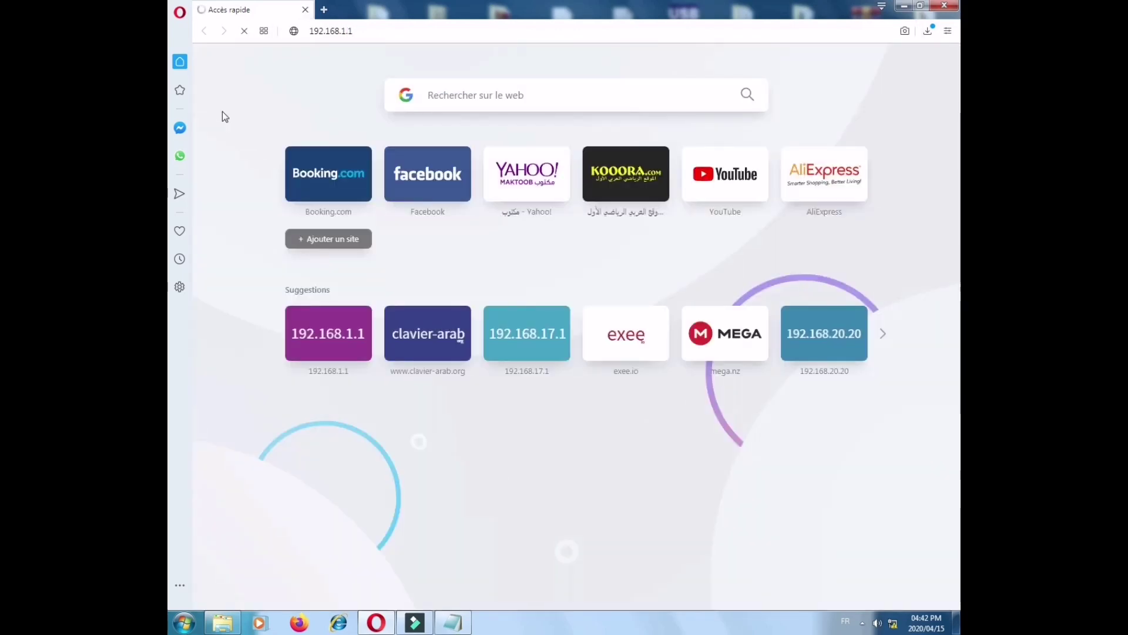
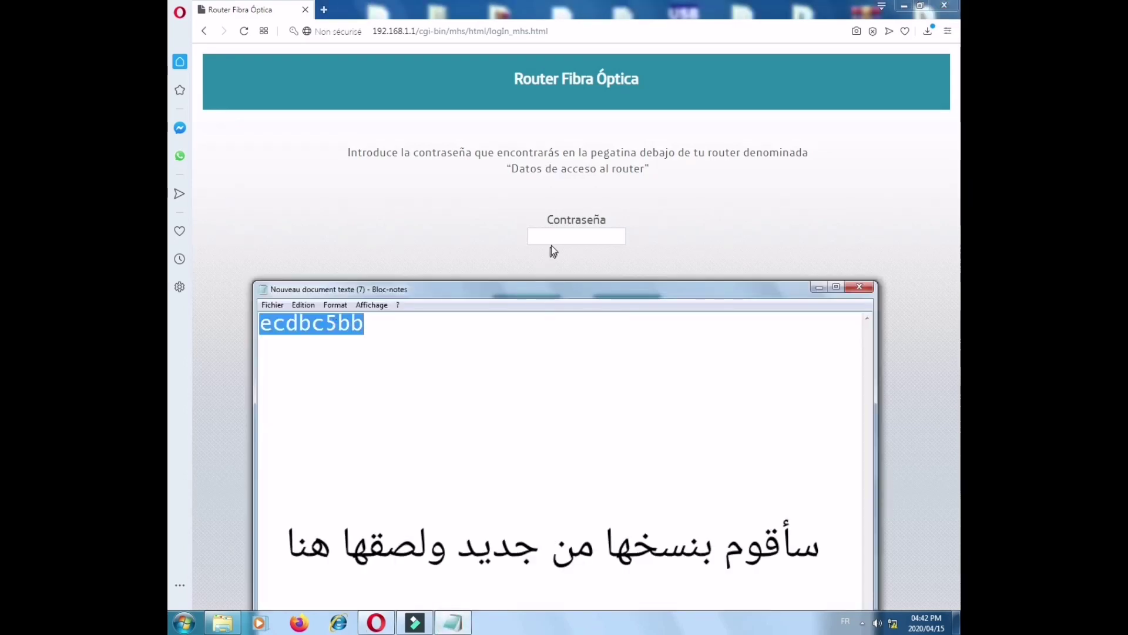
Step: Paste the copied router password into the Contraseña field and submit the login with Iniciar
{"action": "left_click", "coordinate": [556, 237]}
{"action": "right_click", "coordinate": [558, 235]}
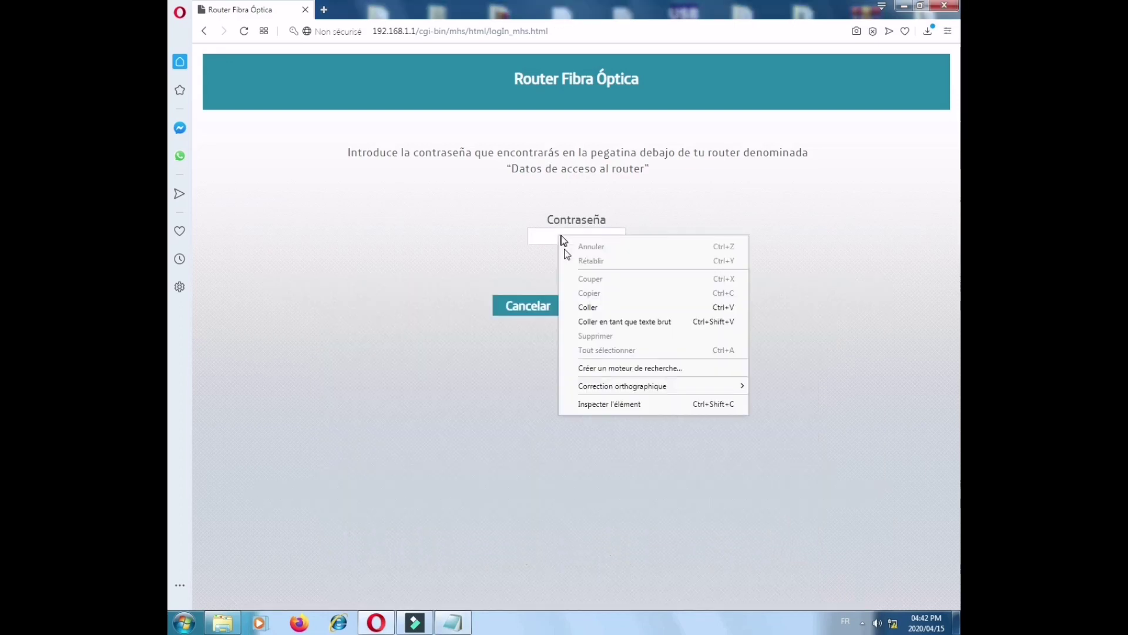
{"action": "left_click", "coordinate": [594, 307]}
{"action": "left_click", "coordinate": [628, 307]}
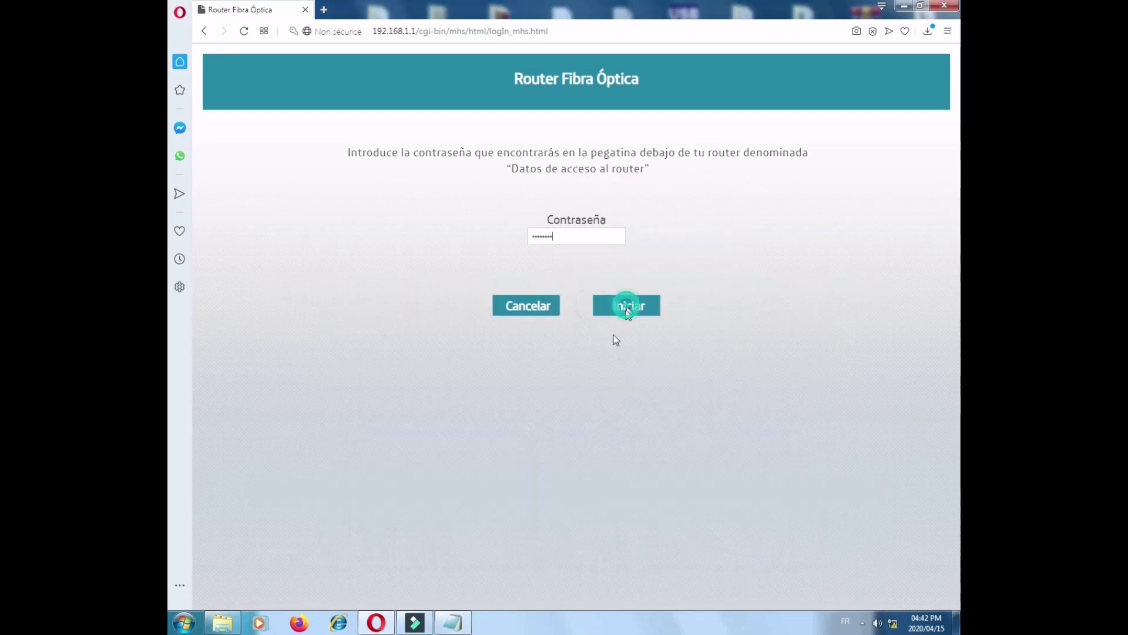
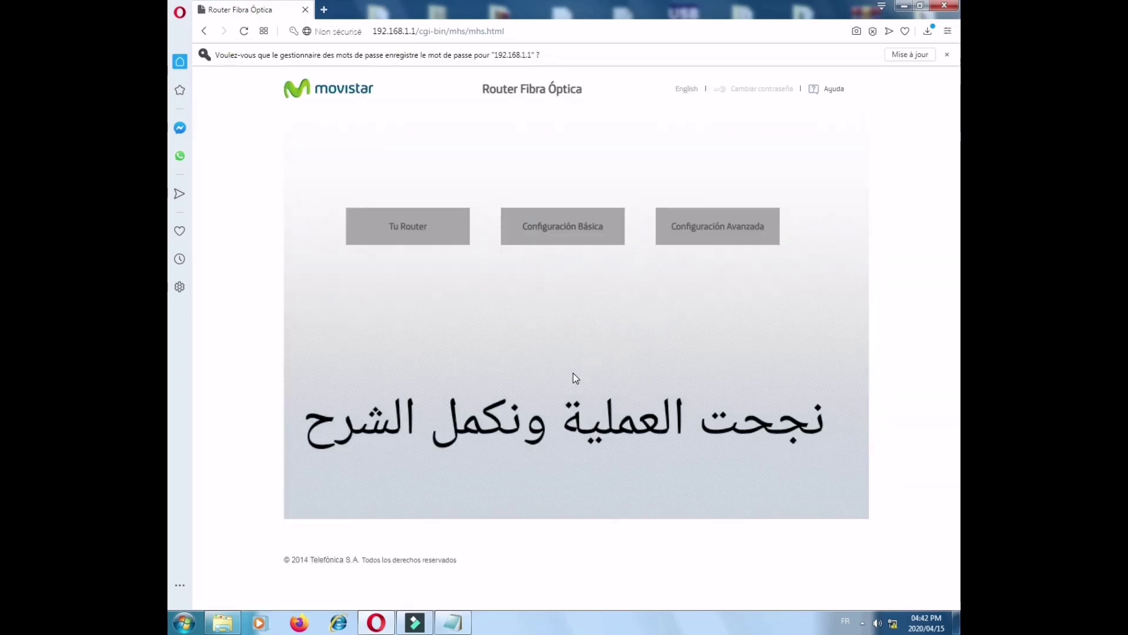
Step: Switch the router page to English and enter Advanced configuration, accepting the warning
{"action": "left_click", "coordinate": [689, 92]}
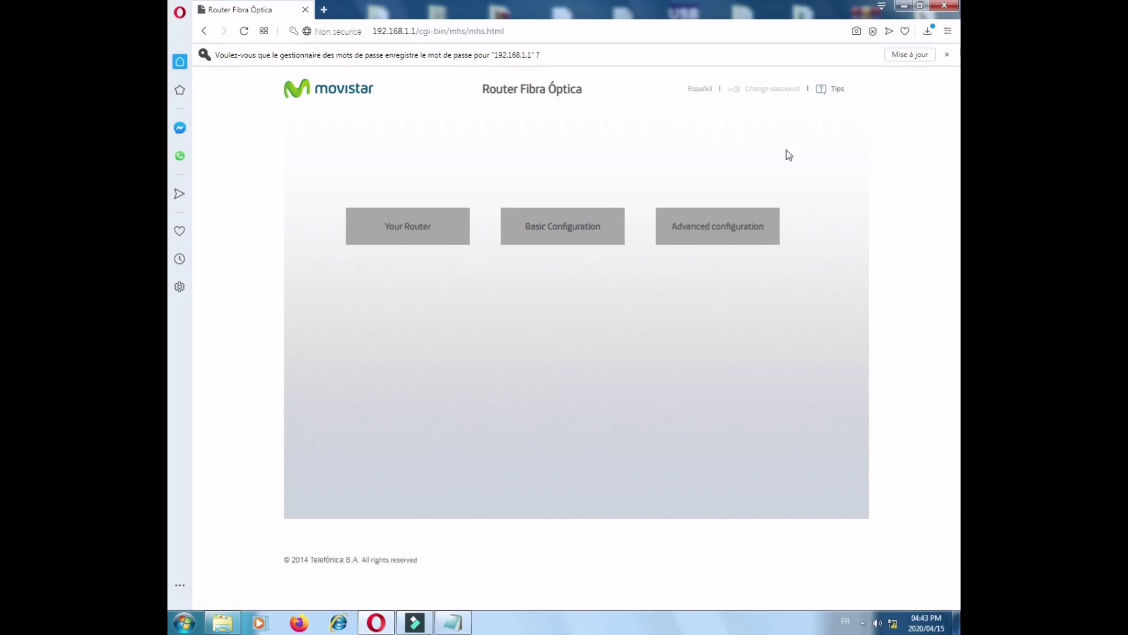
{"action": "left_click", "coordinate": [710, 235]}
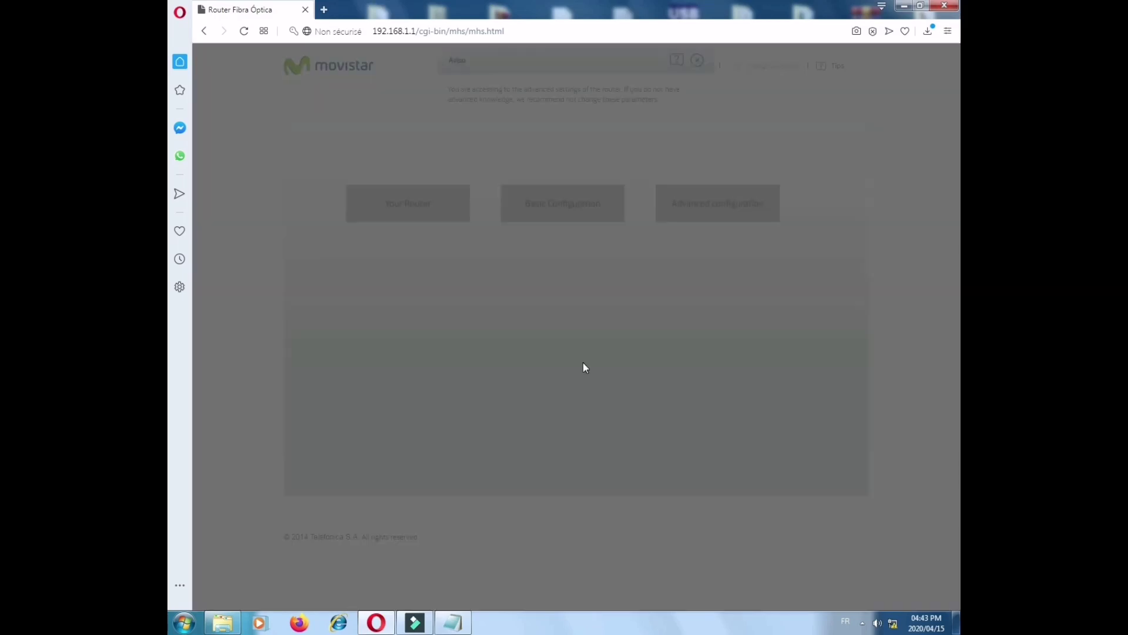
{"action": "left_click", "coordinate": [617, 138]}
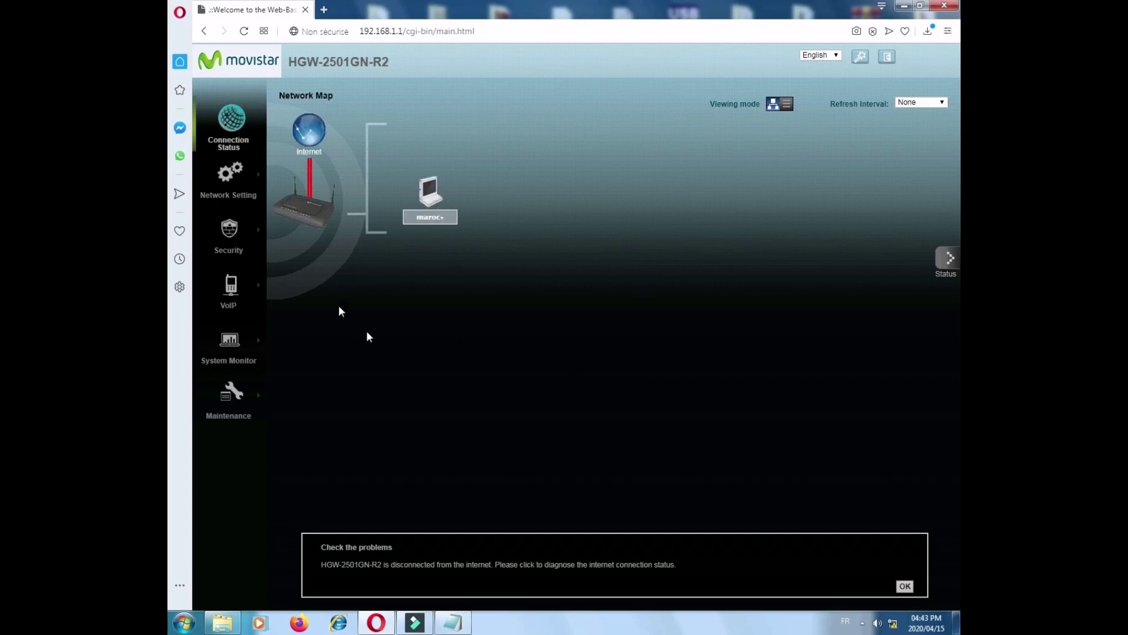
Step: Go to Network Setting > WAN and edit the Internet connection in row 1
{"action": "left_click", "coordinate": [227, 187]}
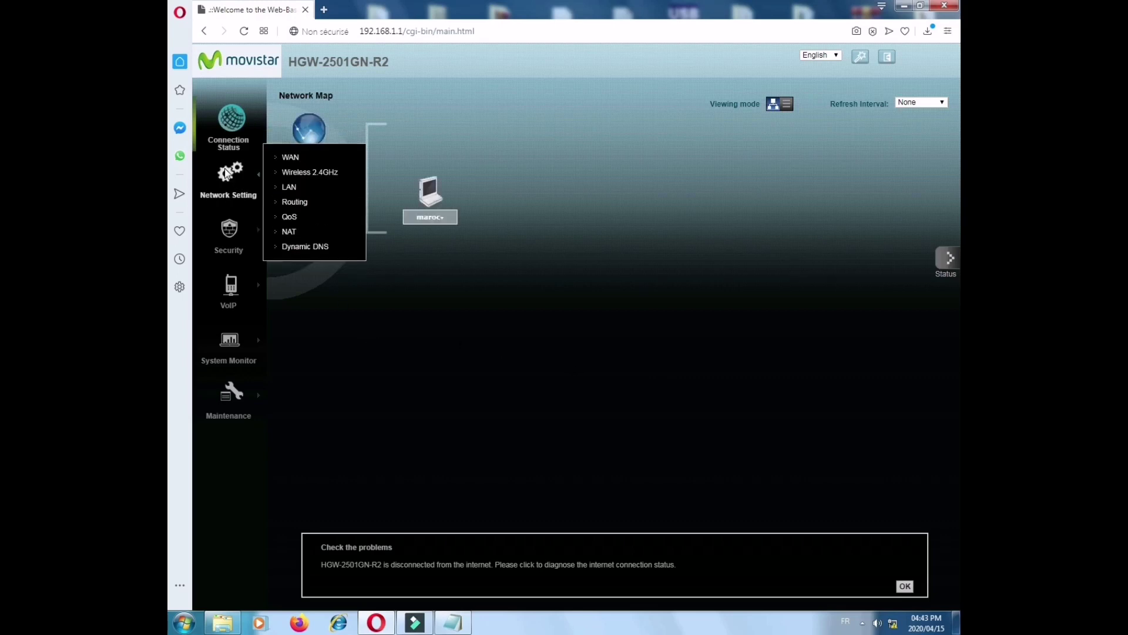
{"action": "left_click", "coordinate": [292, 158]}
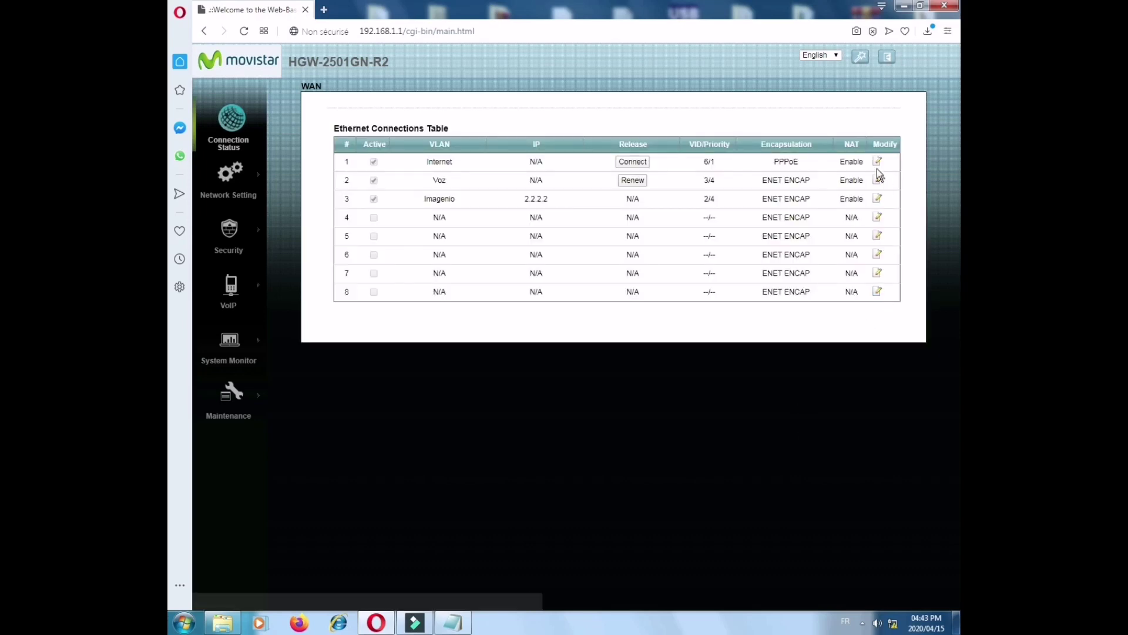
{"action": "left_click", "coordinate": [878, 165]}
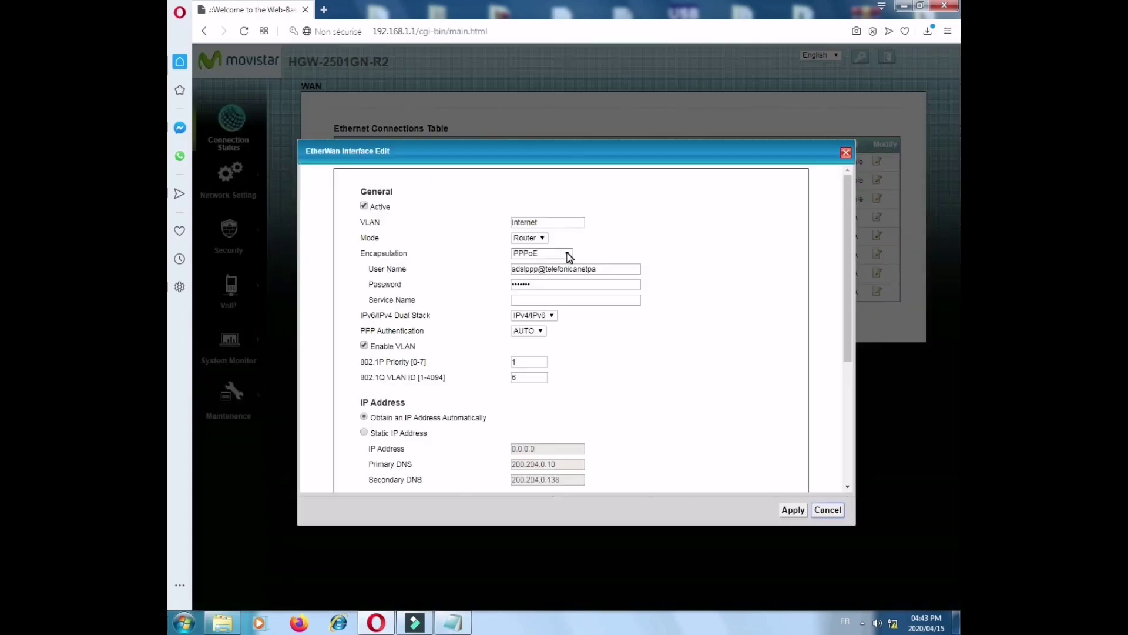
Step: Set the Internet connection to ENET ENCAP with Enable VLAN unticked, and apply
{"action": "left_click", "coordinate": [569, 254]}
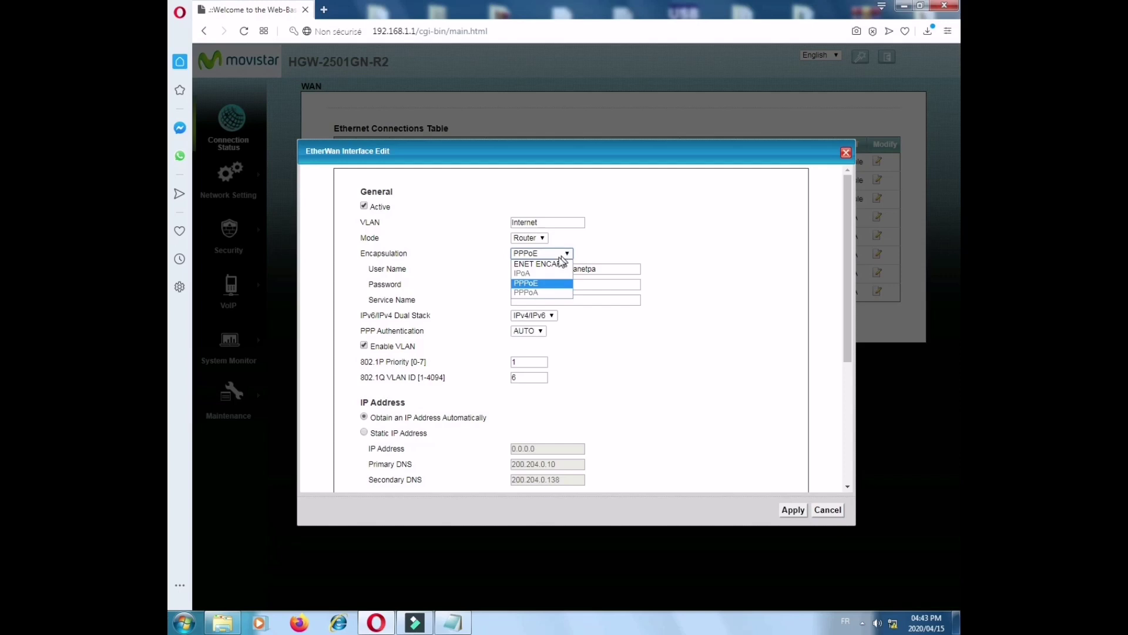
{"action": "left_click", "coordinate": [552, 268]}
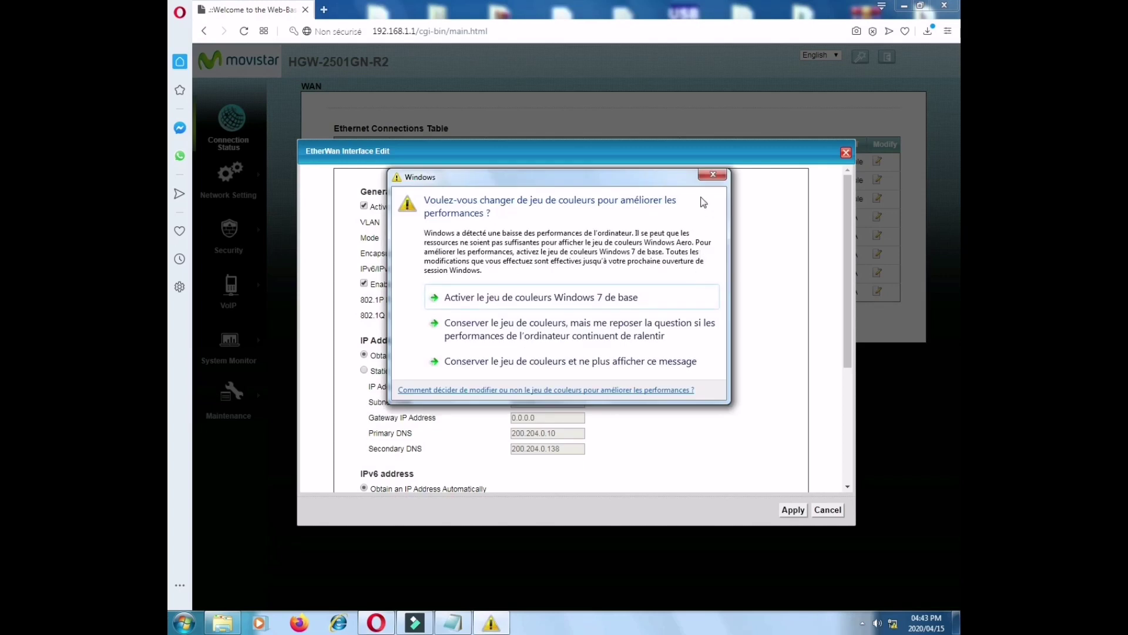
{"action": "left_click", "coordinate": [713, 174]}
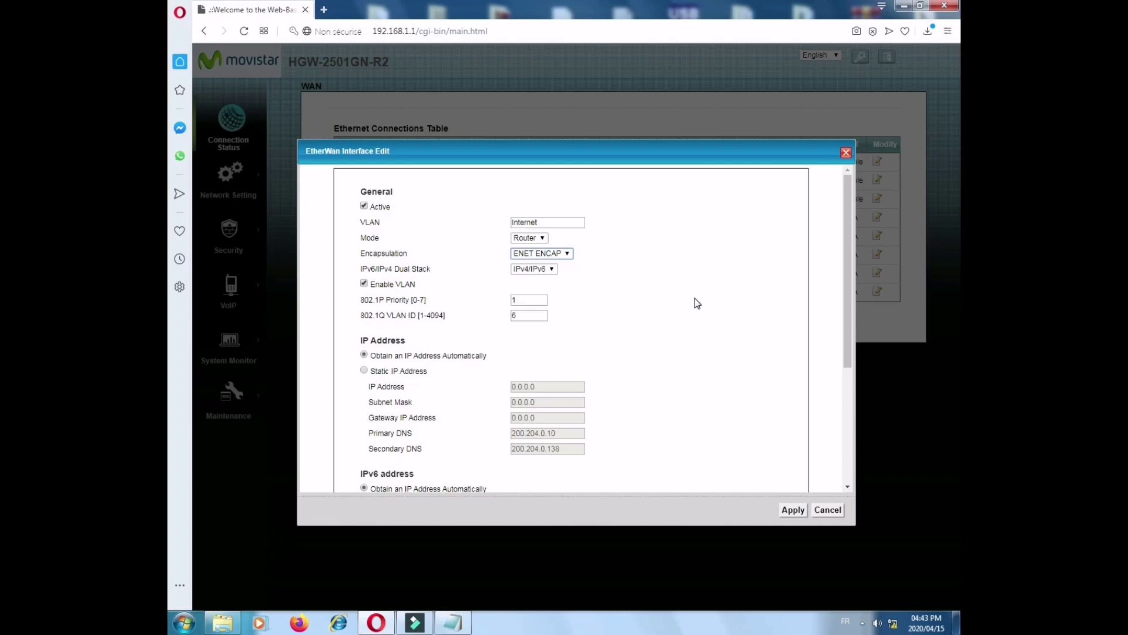
{"action": "left_click", "coordinate": [568, 255]}
{"action": "left_click", "coordinate": [570, 255]}
{"action": "left_click", "coordinate": [364, 285]}
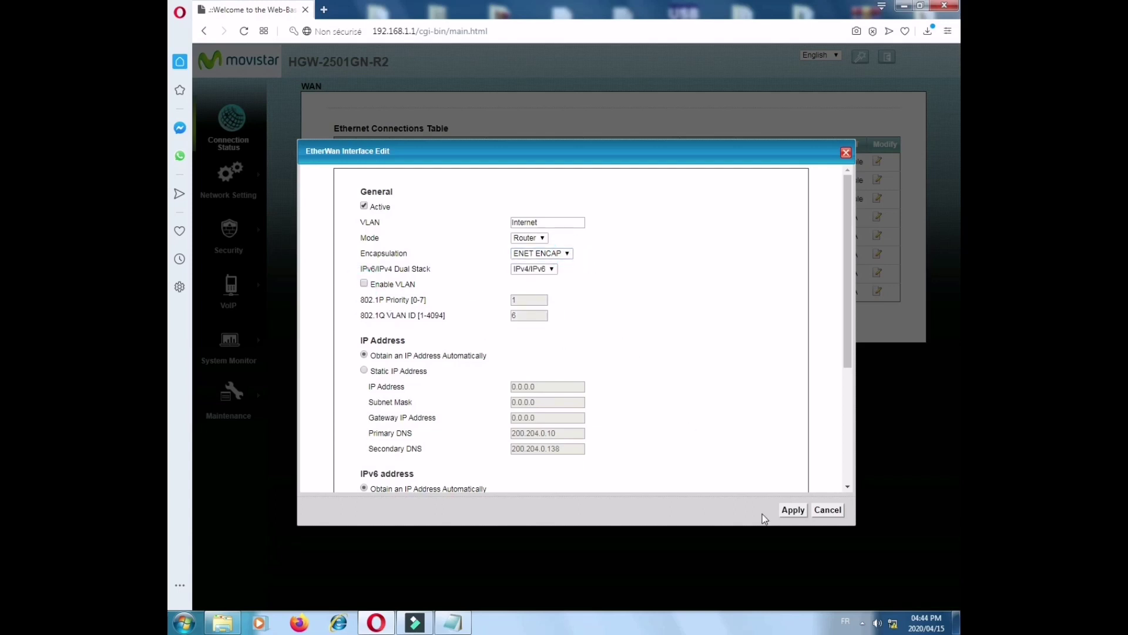
{"action": "left_click", "coordinate": [793, 510]}
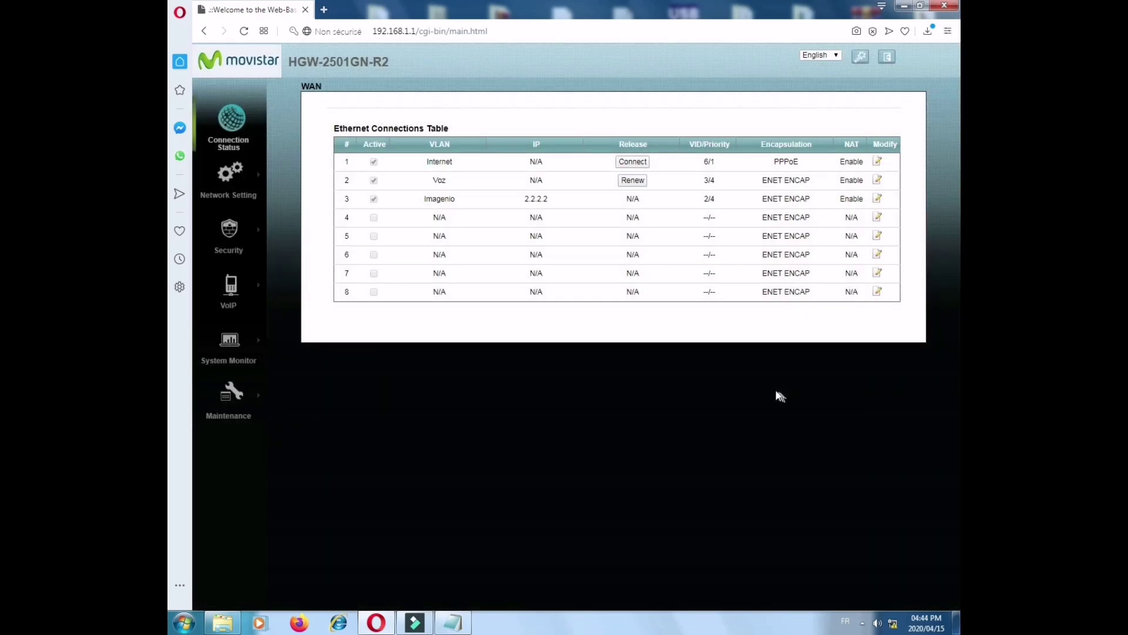
Step: In Wireless 2.4GHz settings, rename the SSID to 'maroc live'
{"action": "mouse_move", "coordinate": [254, 171]}
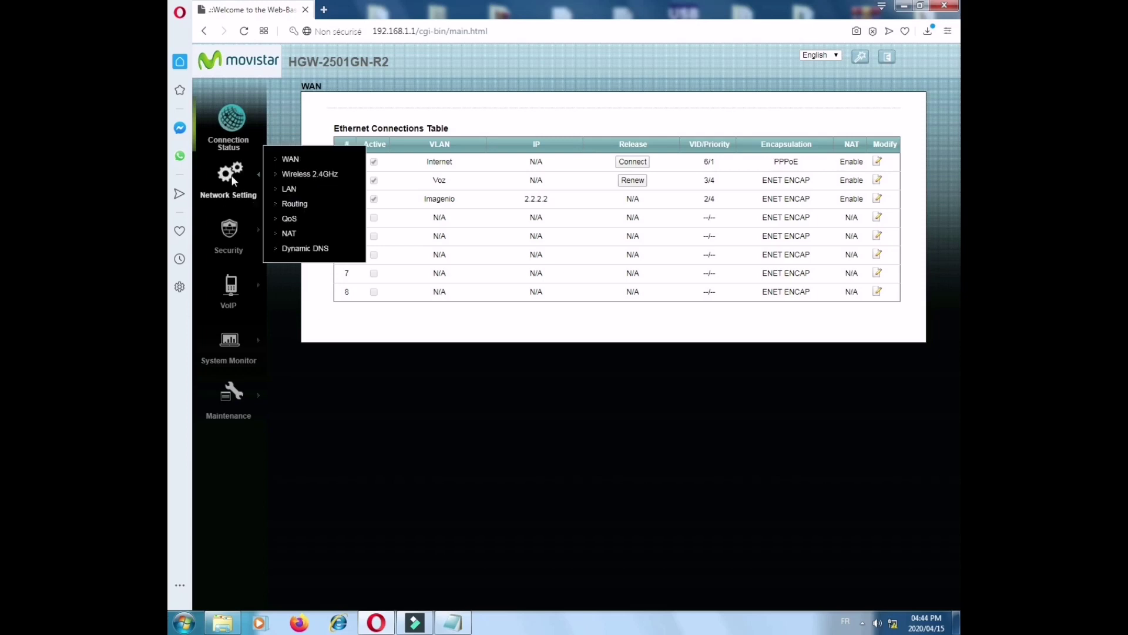
{"action": "left_click", "coordinate": [295, 177]}
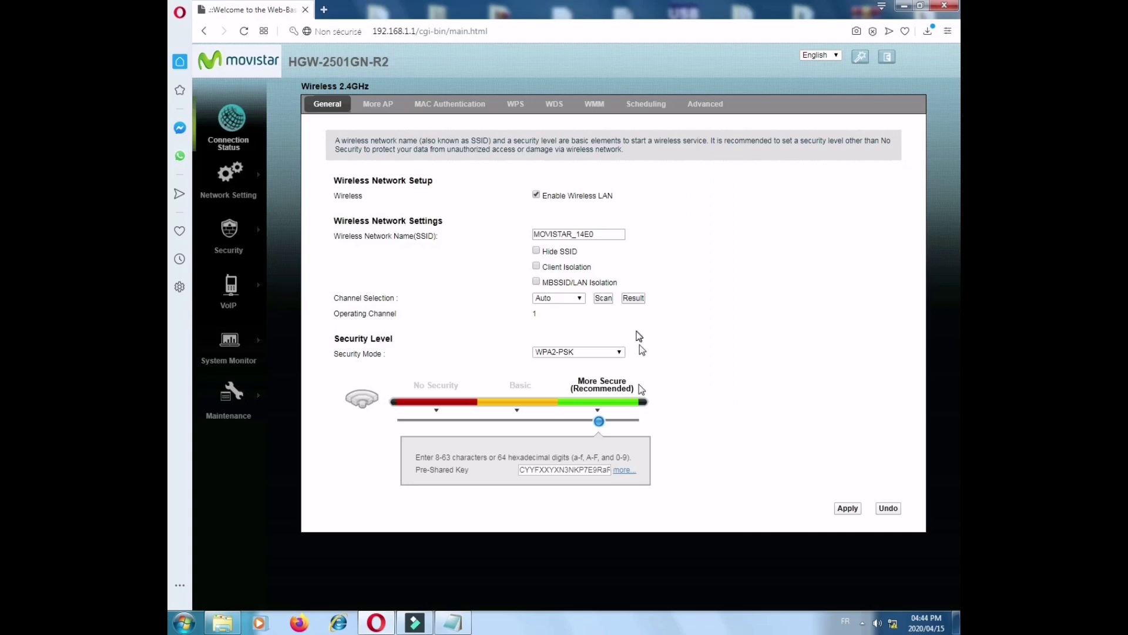
{"action": "left_click_drag", "start_coordinate": [603, 235], "coordinate": [521, 235]}
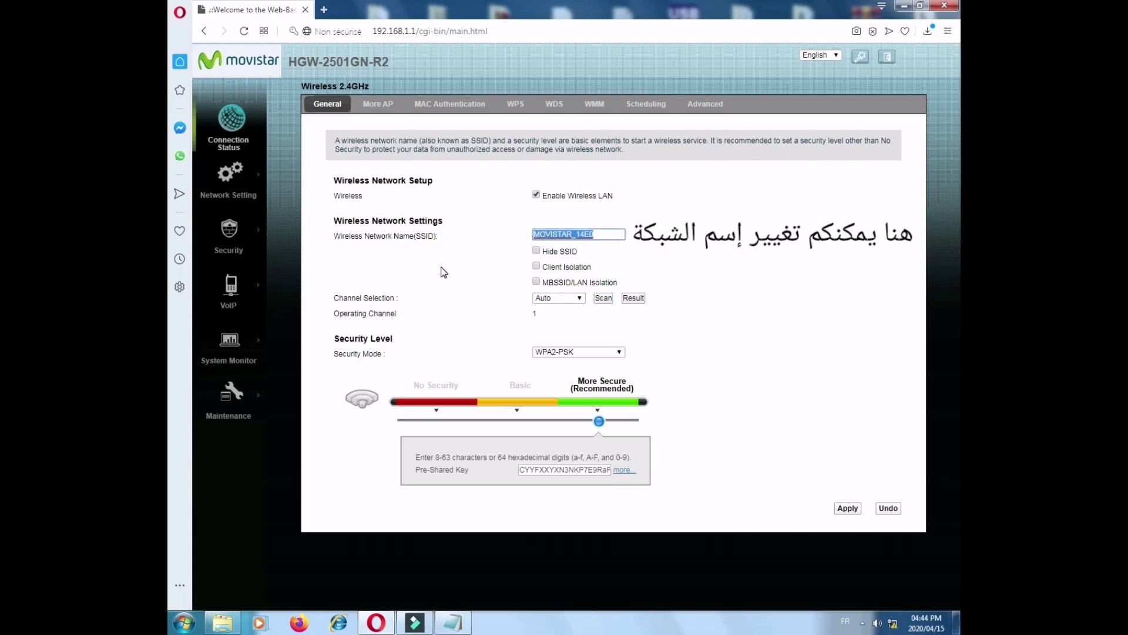
{"action": "key", "text": "BackSpace"}
{"action": "type", "text": "maroc live"}
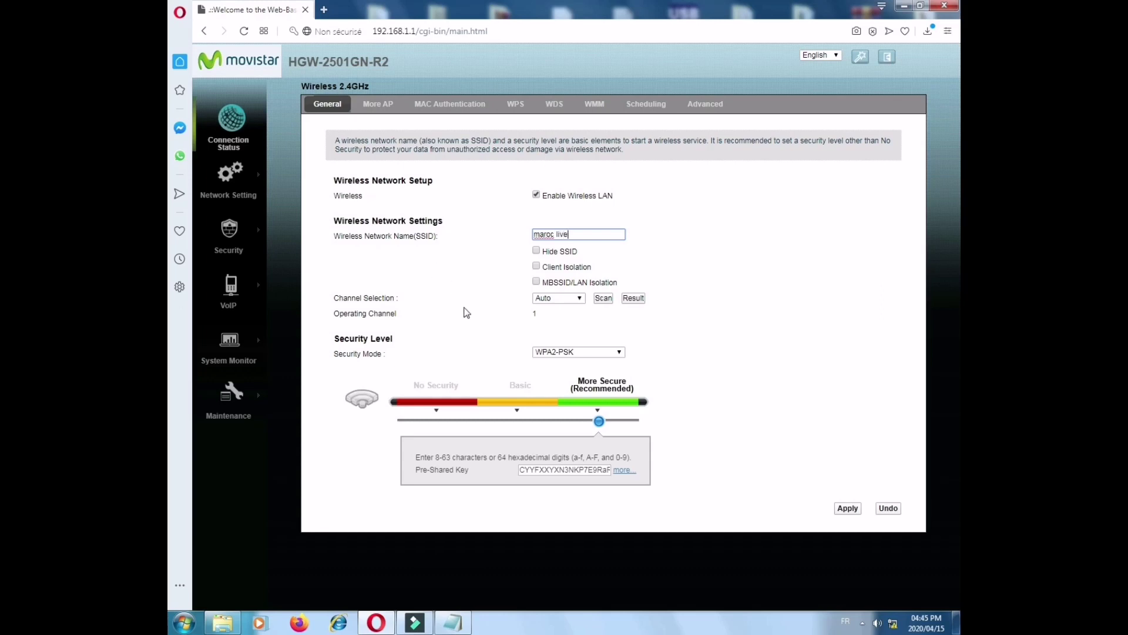
Step: Choose WPA/WPA2 PSK mixed security and enter a new pre-shared key
{"action": "left_click", "coordinate": [599, 355]}
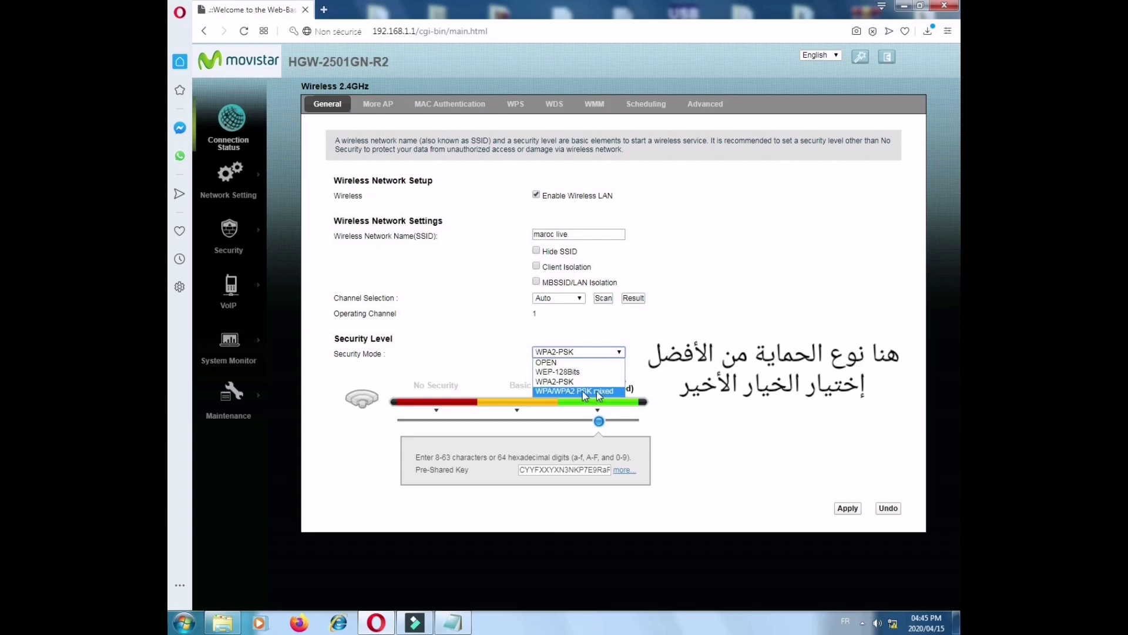
{"action": "left_click", "coordinate": [594, 391]}
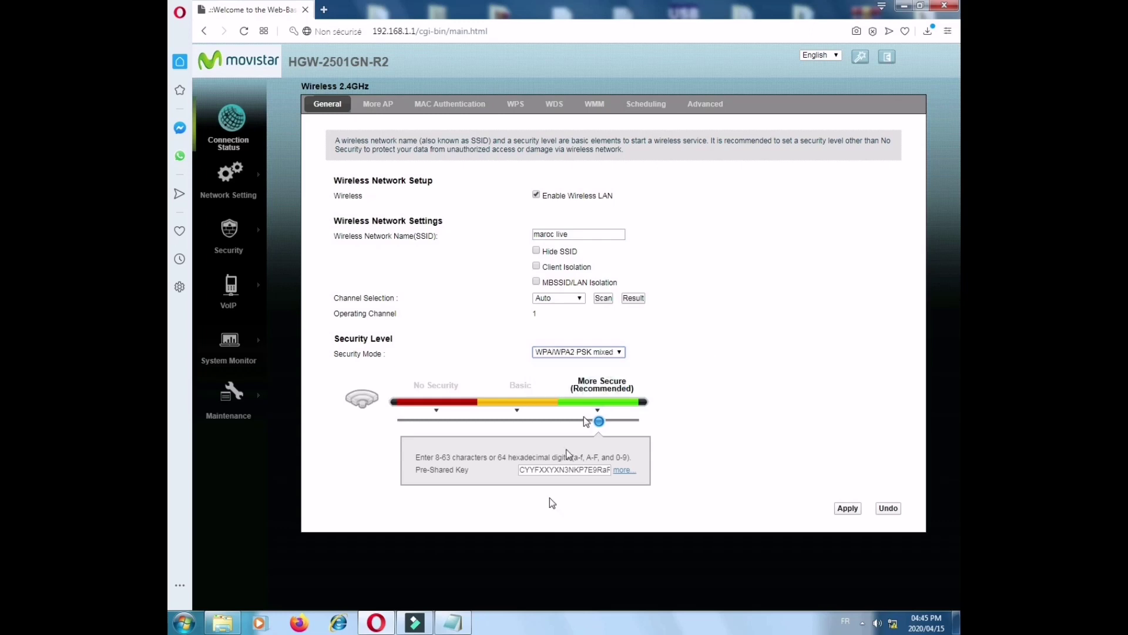
{"action": "double_click", "coordinate": [565, 470]}
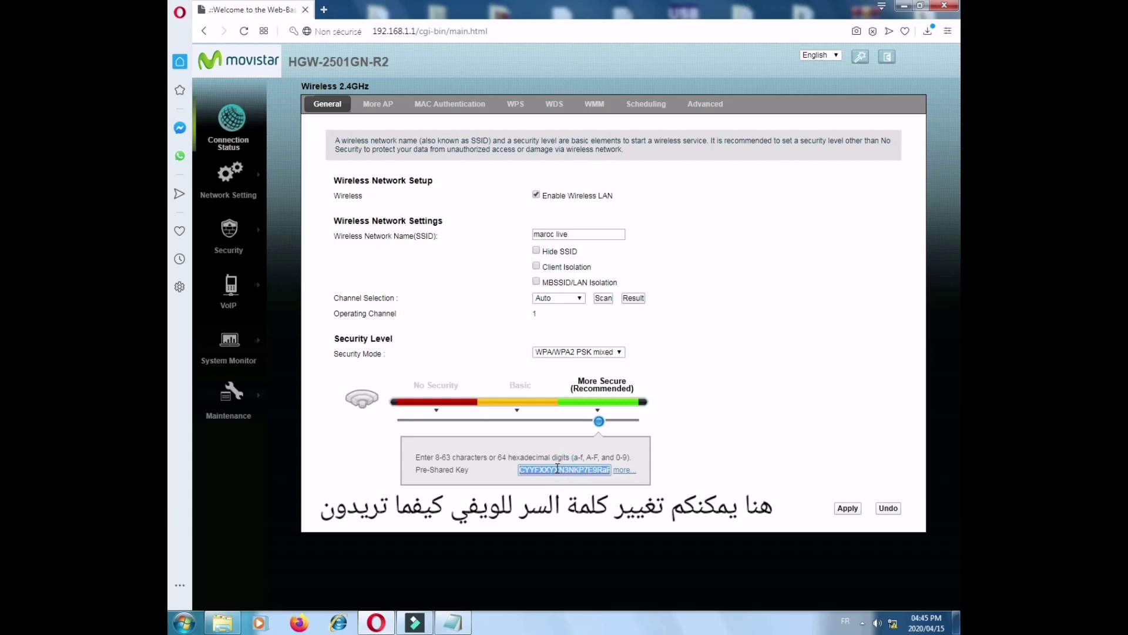
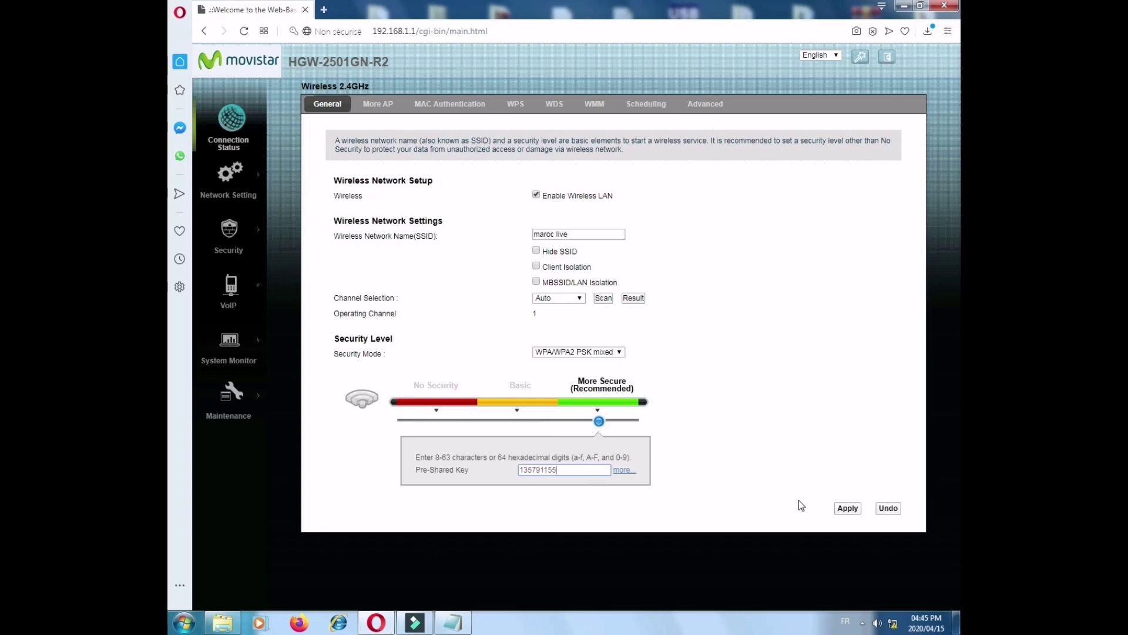
Step: Apply the 2.4GHz wireless changes and confirm the client reconnection alert
{"action": "left_click", "coordinate": [846, 509]}
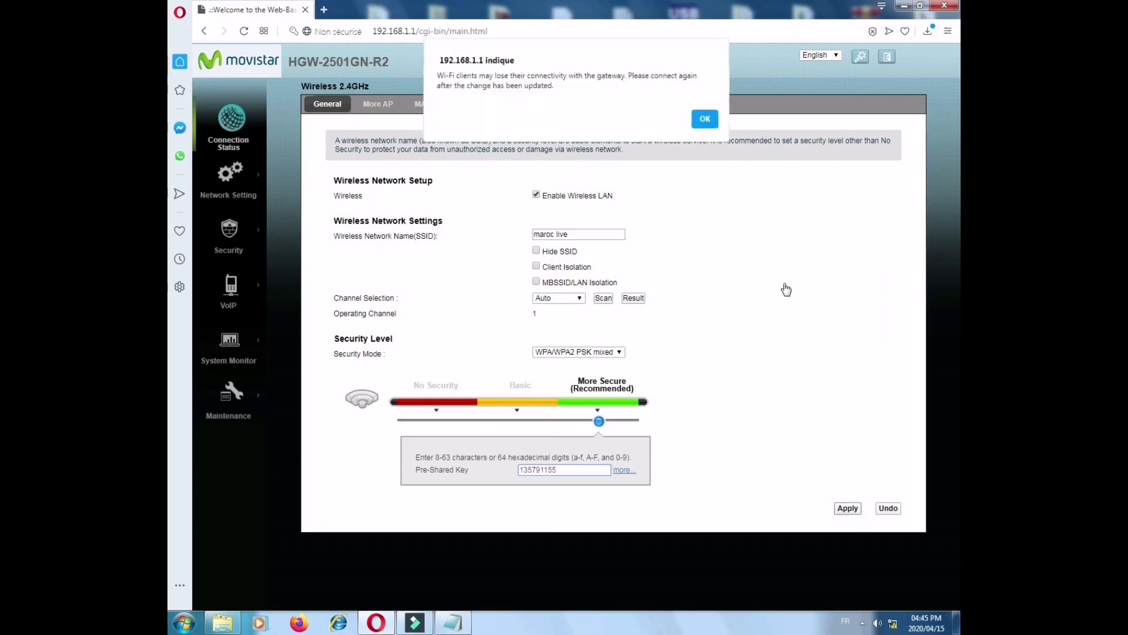
{"action": "left_click", "coordinate": [705, 118]}
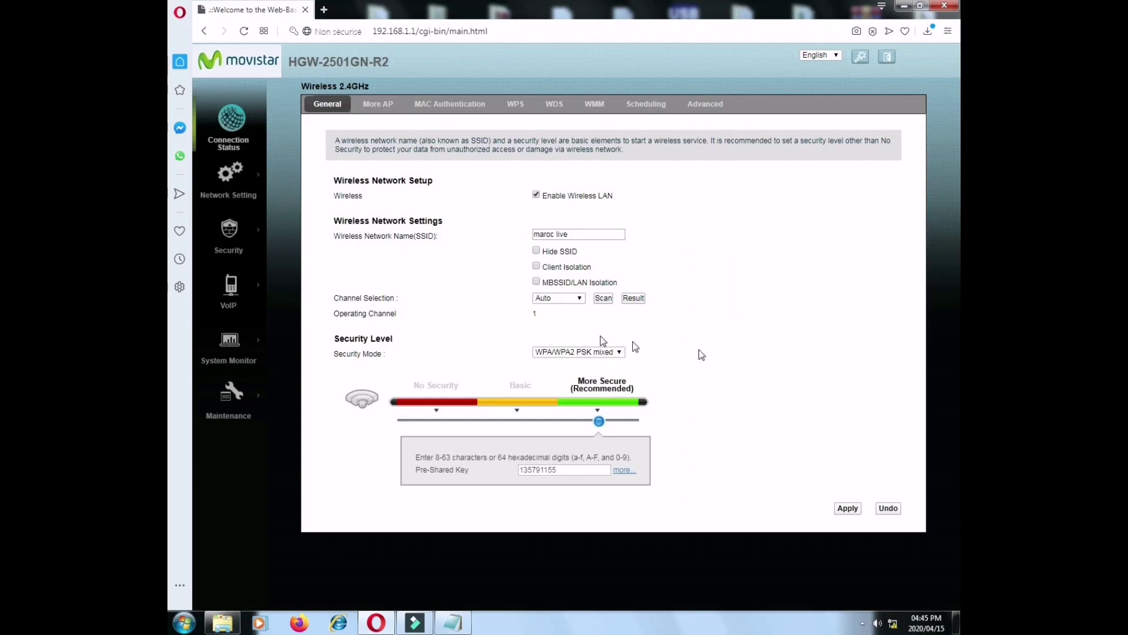
Step: In LAN settings, change the router IP ending to 20.2 and the pool start subnet to 20
{"action": "left_click", "coordinate": [226, 189]}
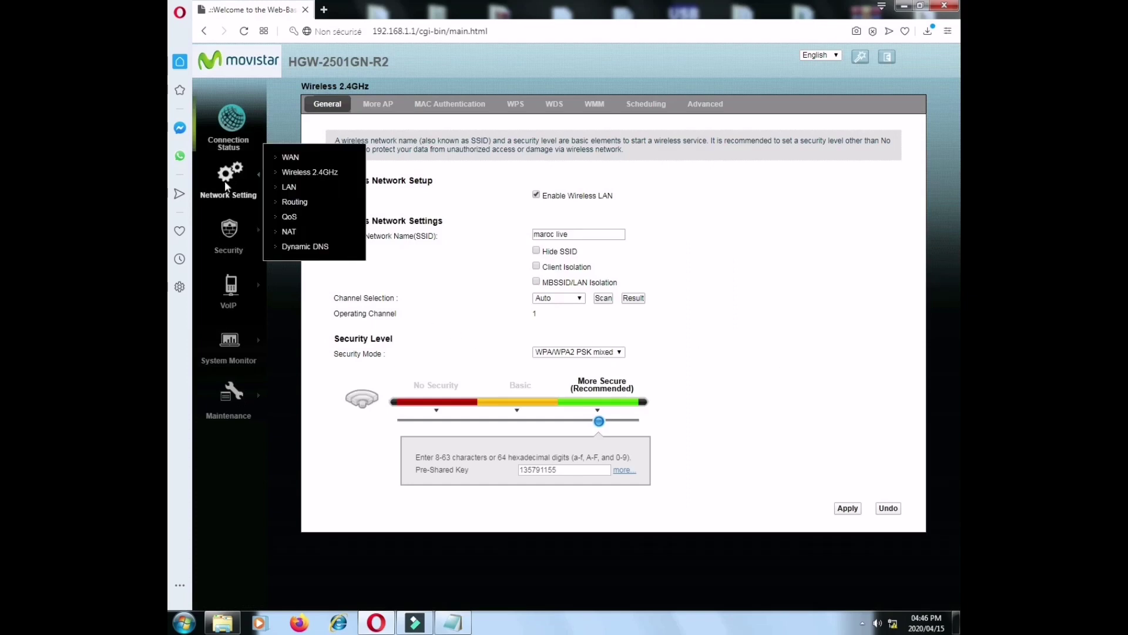
{"action": "left_click", "coordinate": [290, 187]}
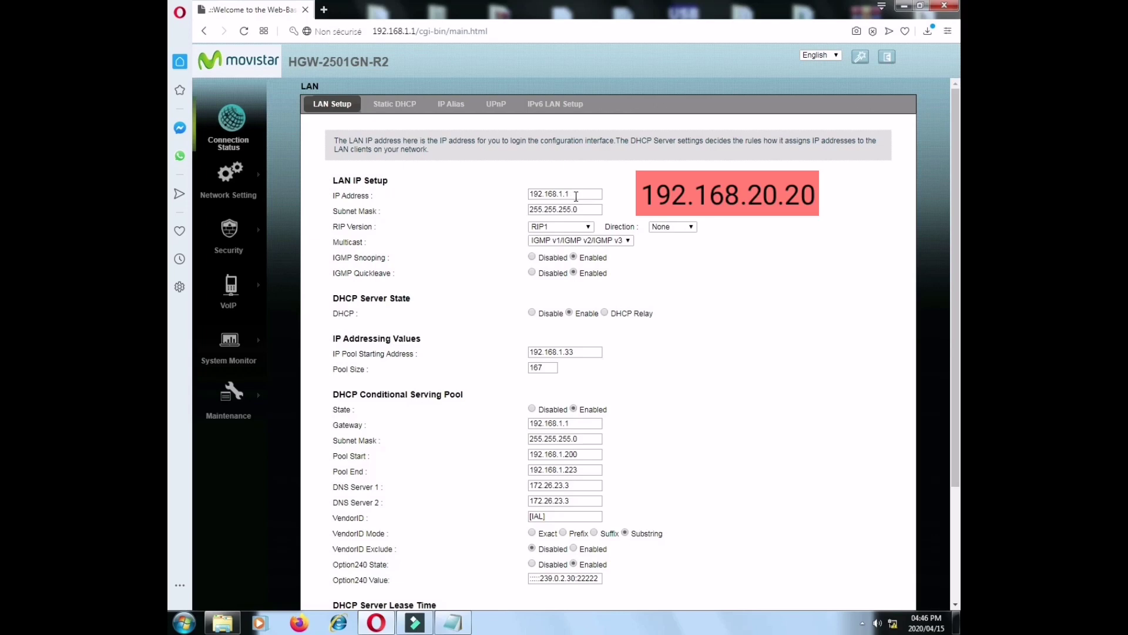
{"action": "left_click_drag", "start_coordinate": [576, 195], "coordinate": [559, 194]}
{"action": "type", "text": "20.20"}
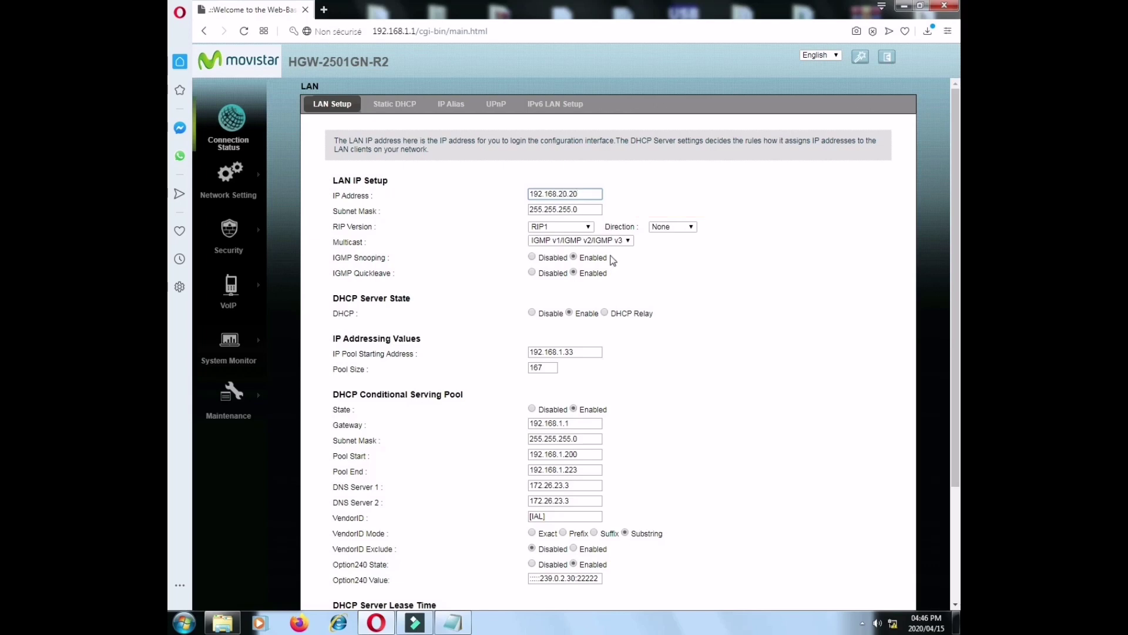
{"action": "left_click_drag", "start_coordinate": [562, 352], "coordinate": [559, 352]}
{"action": "type", "text": "20"}
{"action": "left_click", "coordinate": [663, 369]}
Step: Set DNS Server 1 to 8.8.8.8, DNS Server 2 to 8.8.4.4, and disable Option240
{"action": "scroll", "coordinate": [728, 368], "scroll_direction": "down", "scroll_amount": 2}
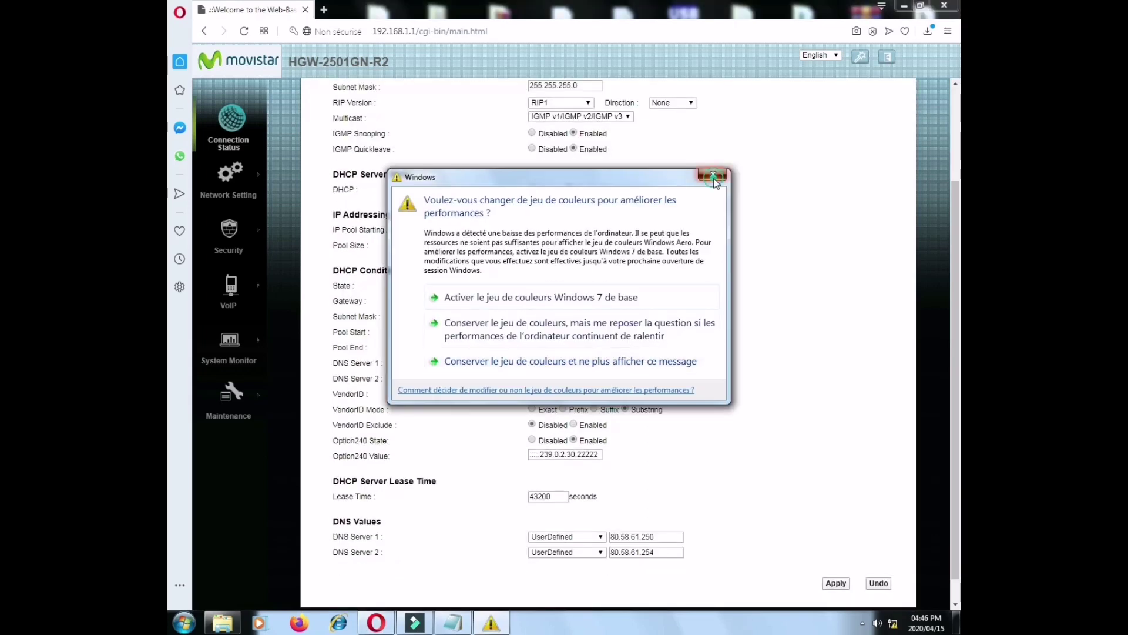
{"action": "left_click", "coordinate": [712, 175]}
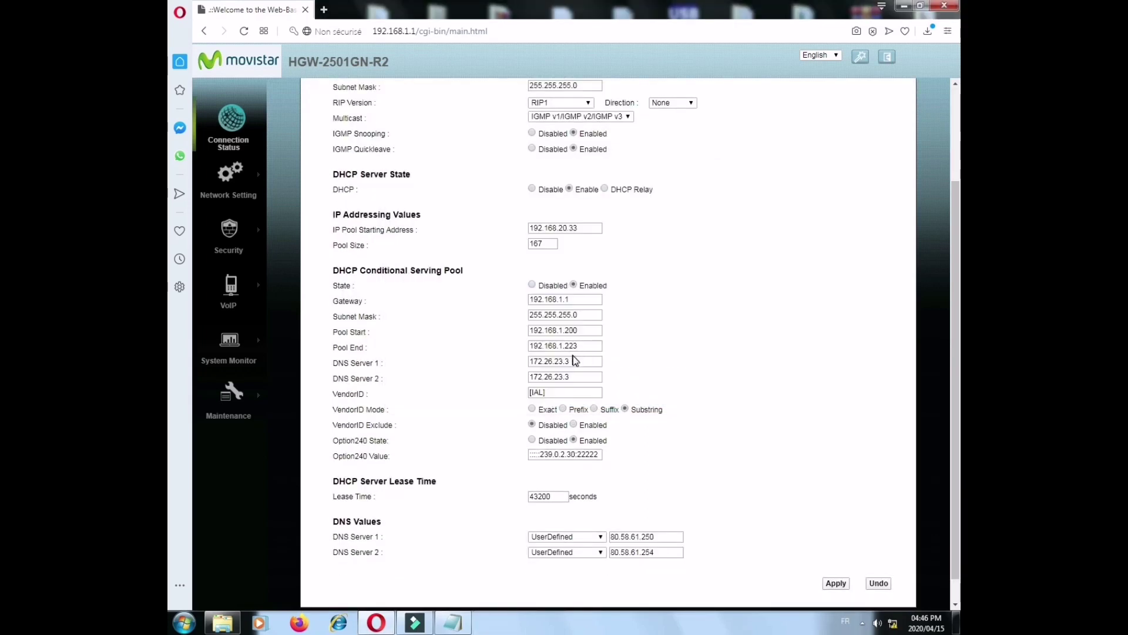
{"action": "left_click_drag", "start_coordinate": [579, 361], "coordinate": [463, 353]}
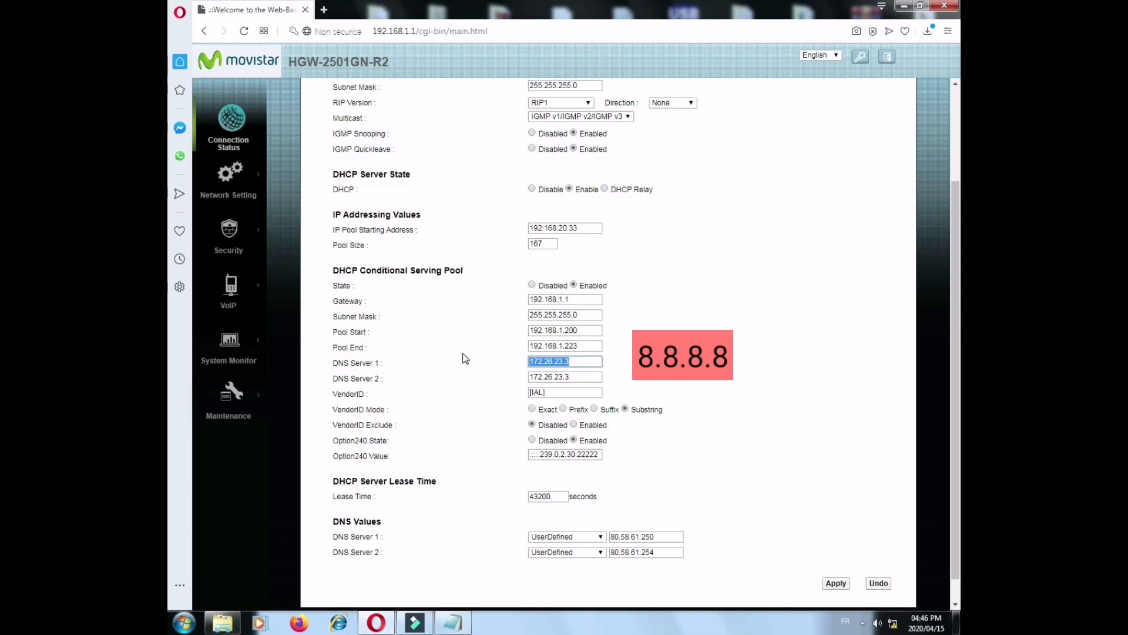
{"action": "type", "text": "8.8.8.8"}
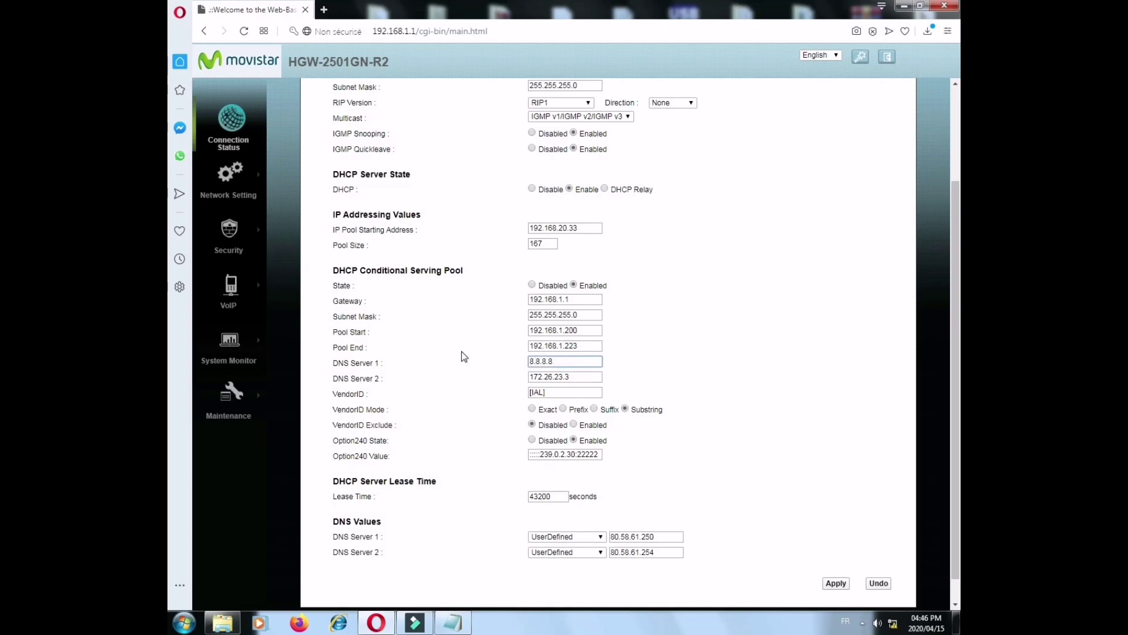
{"action": "left_click_drag", "start_coordinate": [577, 376], "coordinate": [491, 378]}
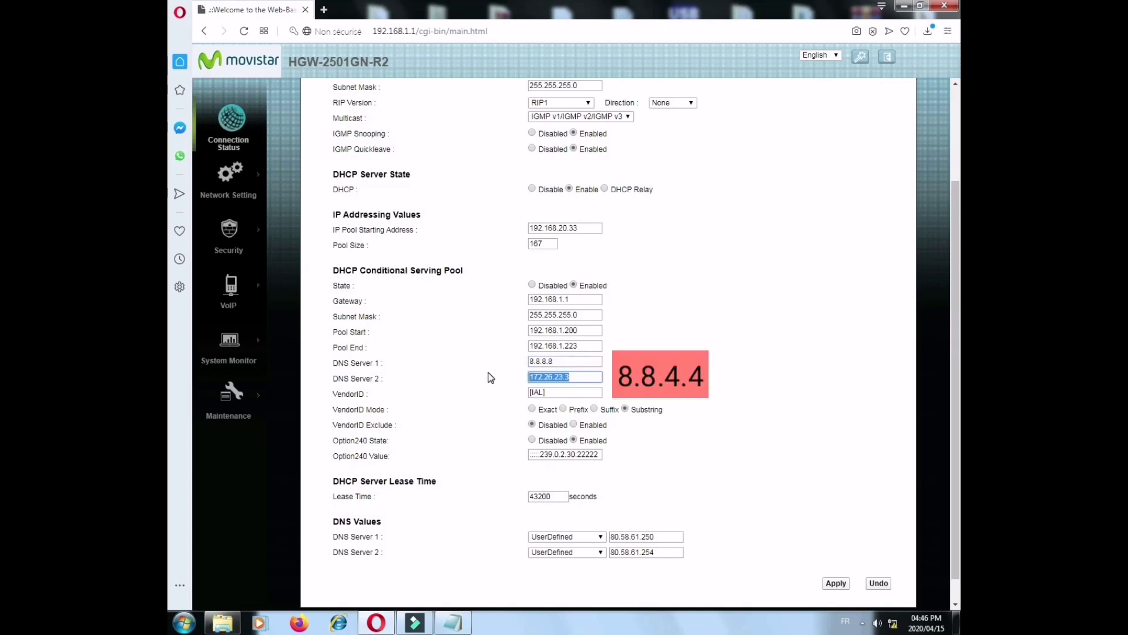
{"action": "type", "text": "8.8.4.4"}
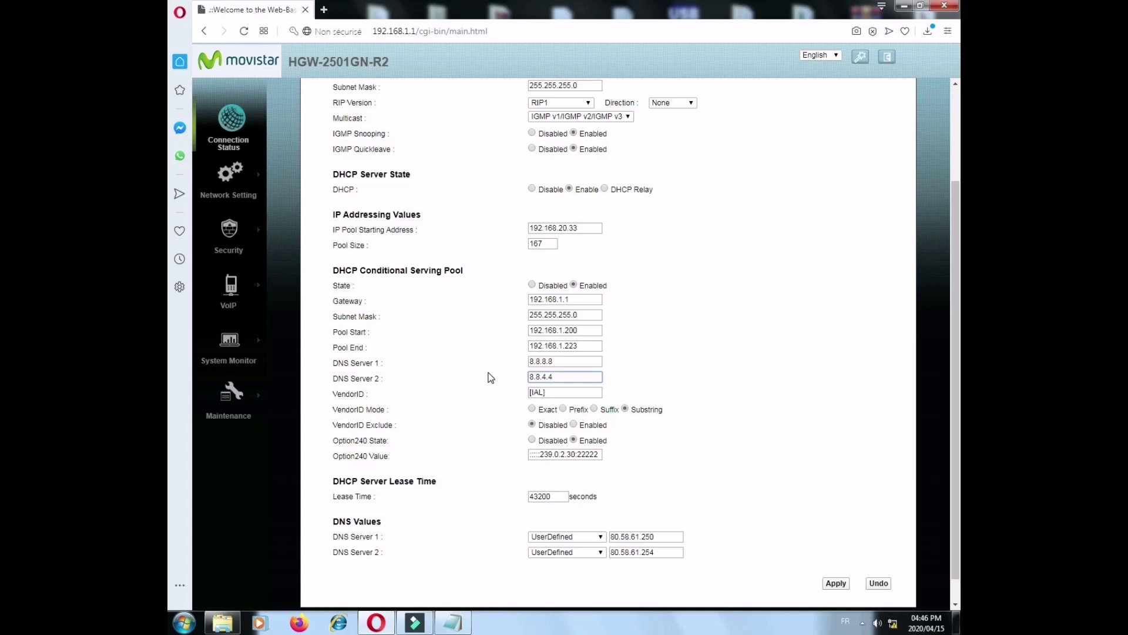
{"action": "left_click", "coordinate": [532, 440]}
Step: Set both DNS values to Obtained From ISP, apply the LAN settings, and confirm
{"action": "left_click", "coordinate": [598, 537]}
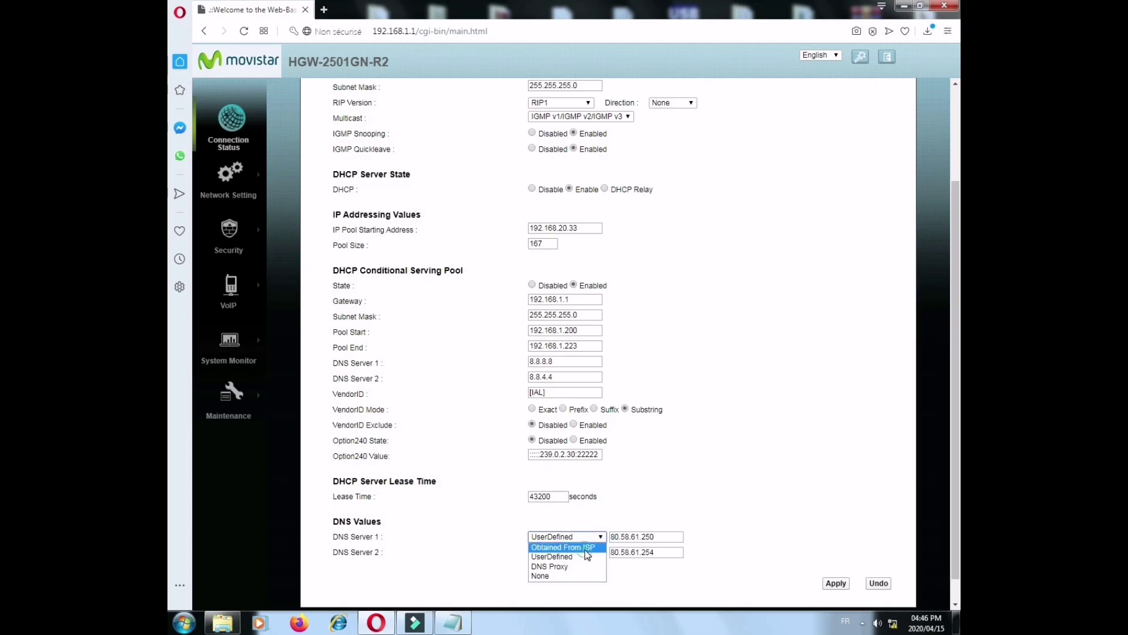
{"action": "left_click", "coordinate": [575, 547]}
{"action": "left_click", "coordinate": [601, 553]}
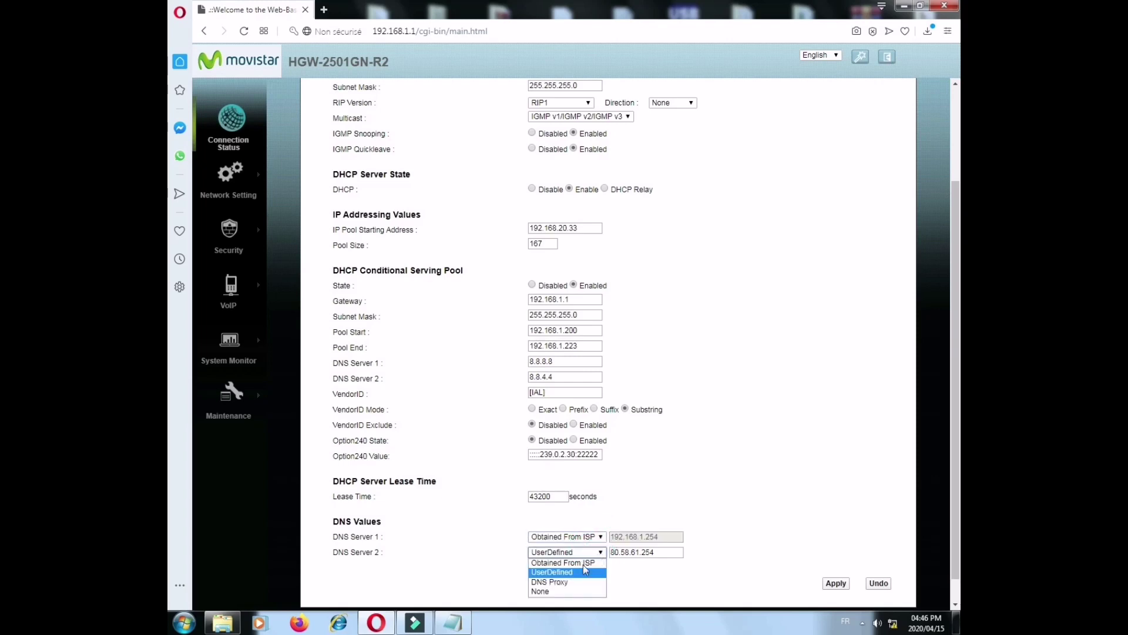
{"action": "left_click", "coordinate": [586, 564]}
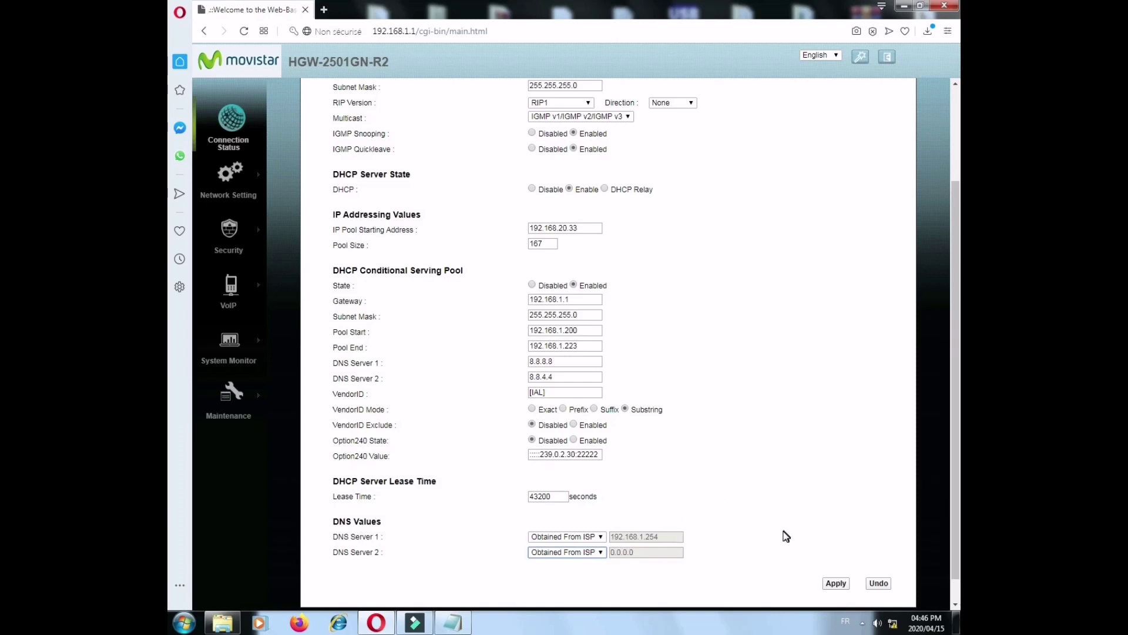
{"action": "left_click", "coordinate": [836, 583]}
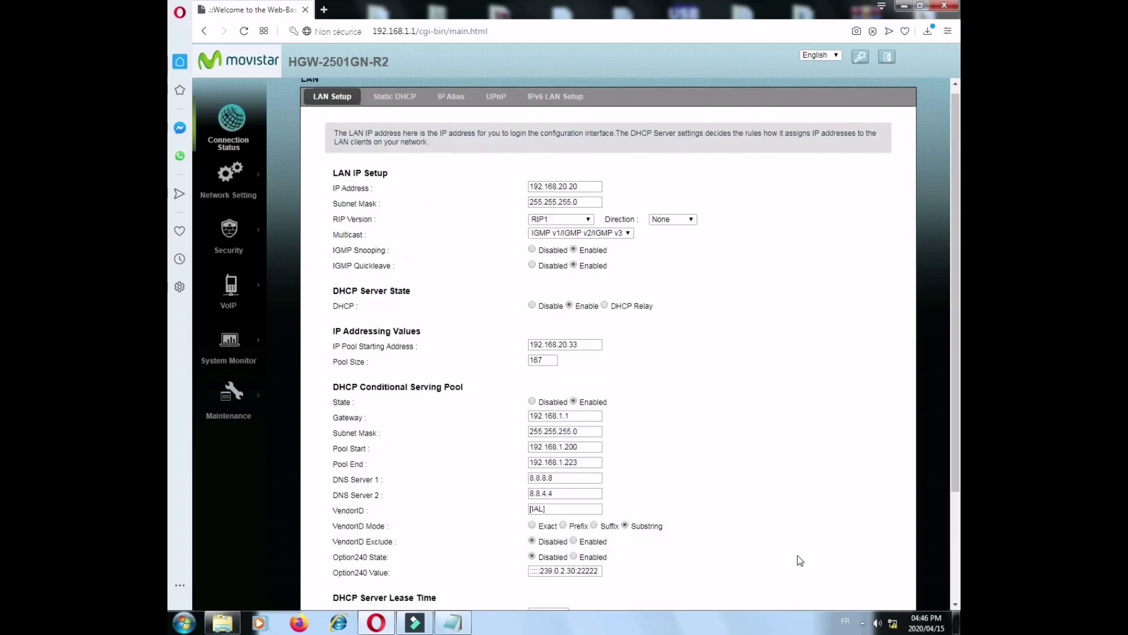
{"action": "scroll", "coordinate": [823, 564], "scroll_direction": "down", "scroll_amount": 3}
{"action": "left_click", "coordinate": [834, 557]}
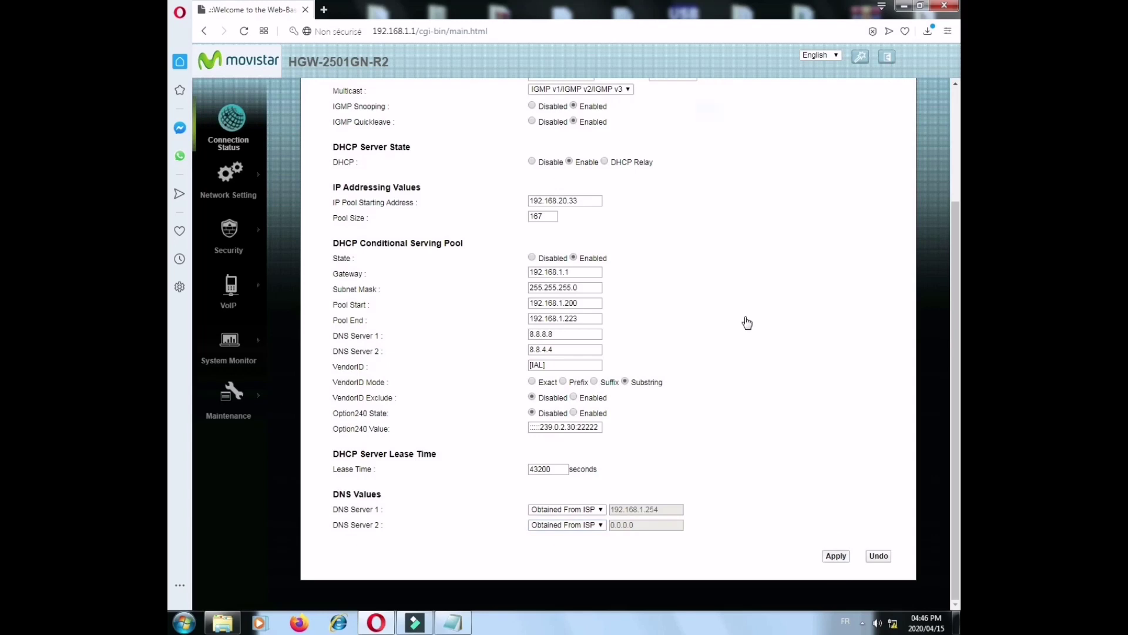
{"action": "left_click", "coordinate": [703, 108]}
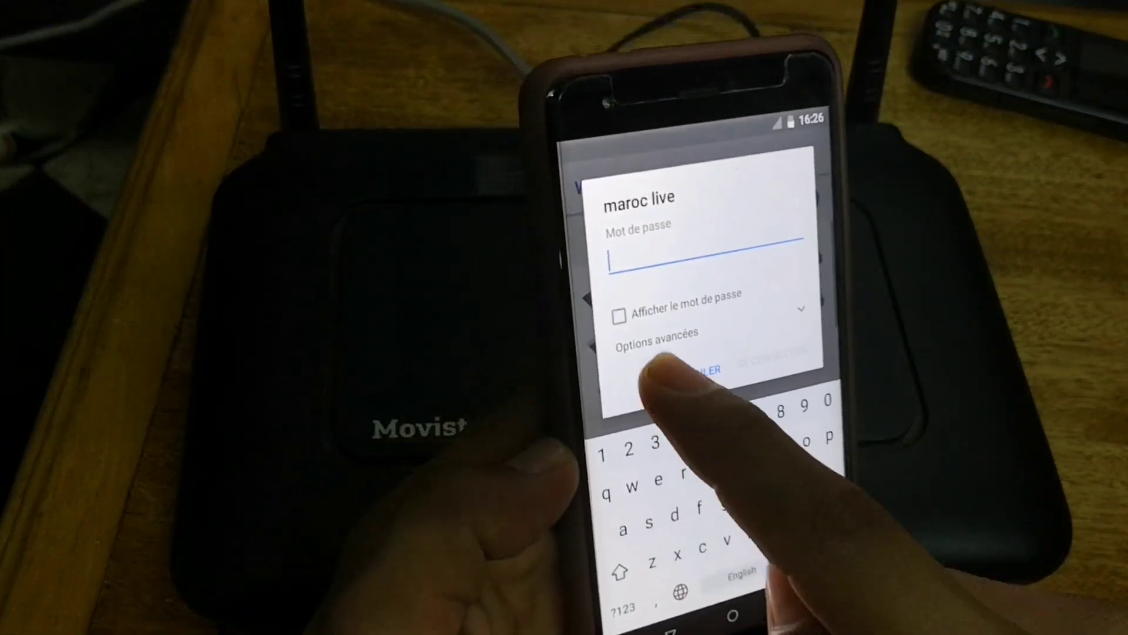
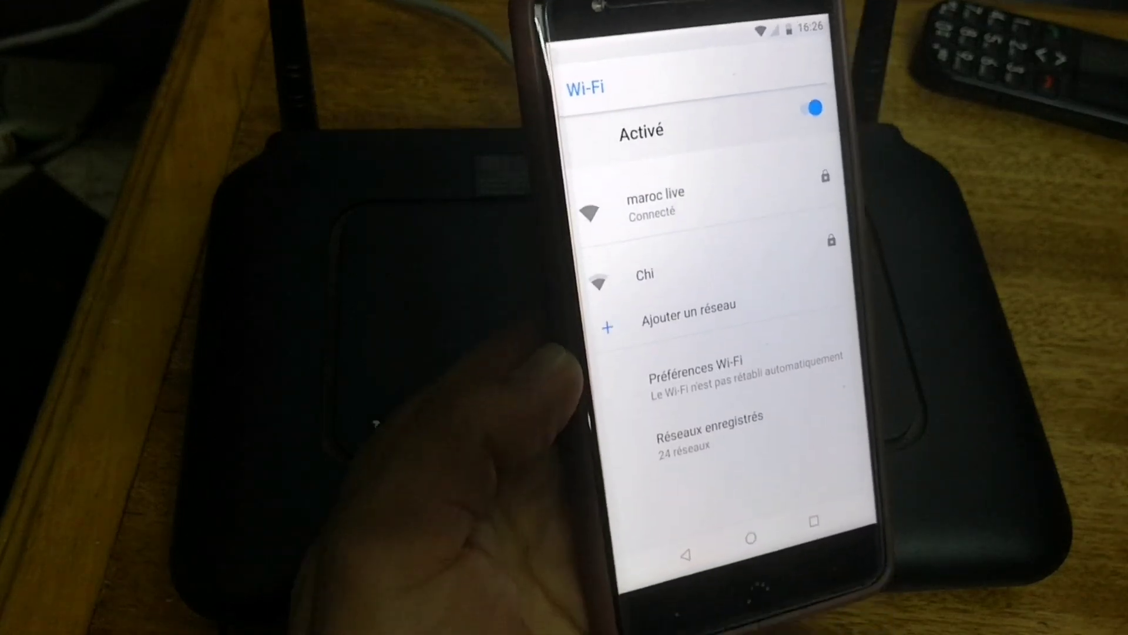
Step: Enter the maroc live Wi-Fi password to connect, then go back to the home screen
{"action": "left_click", "coordinate": [750, 610]}
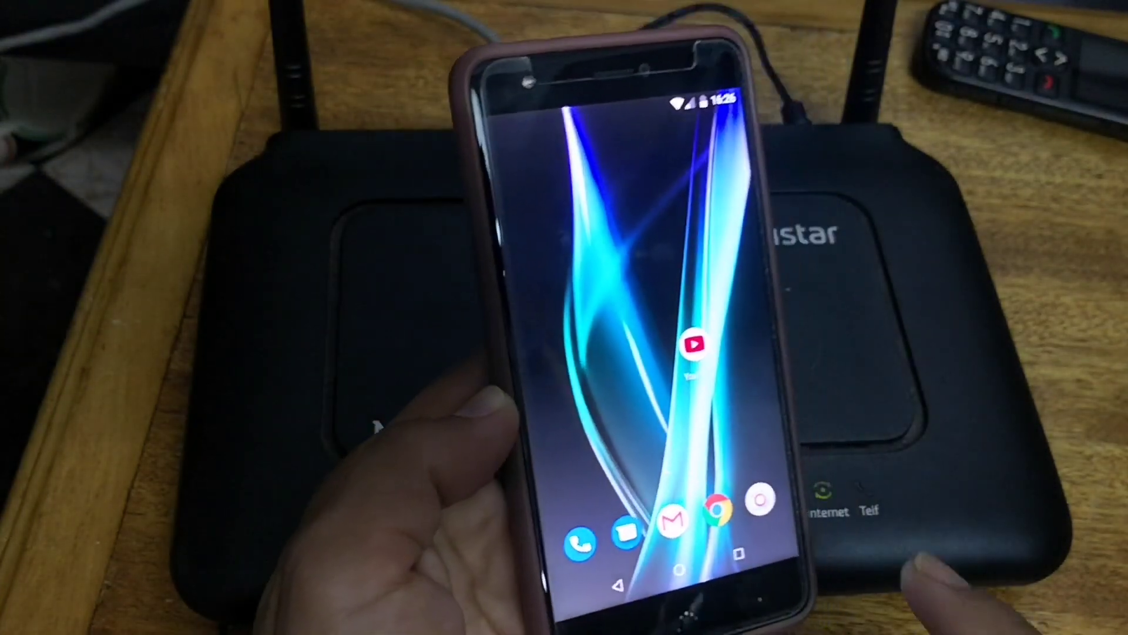
Step: Launch YouTube, scroll the Accueil feed, and play several suggested videos
{"action": "left_click", "coordinate": [761, 297]}
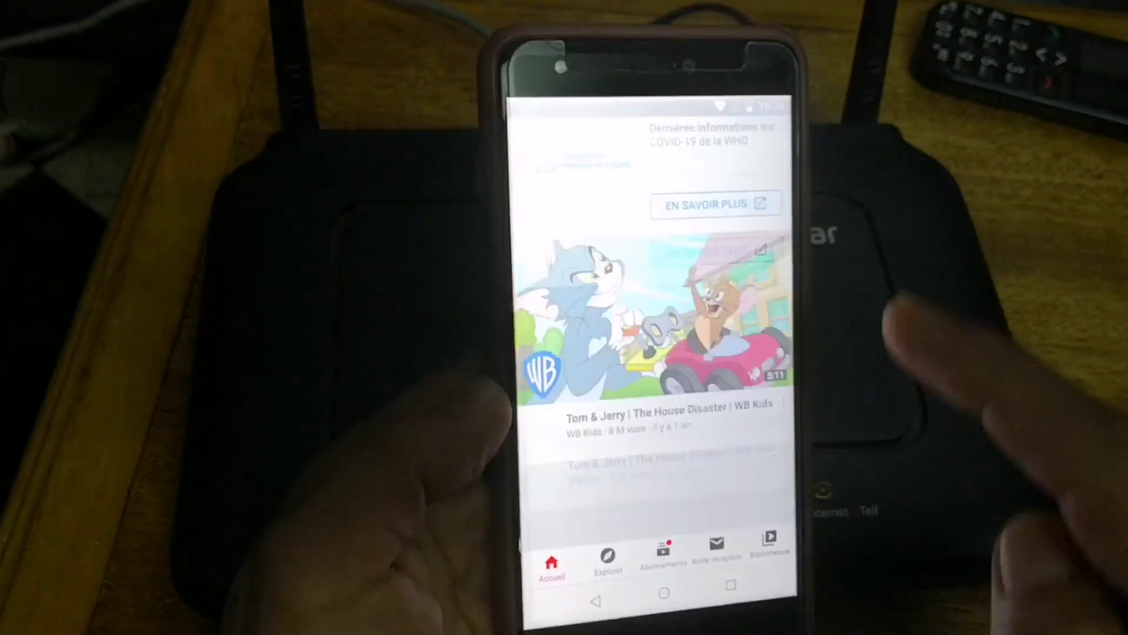
{"action": "scroll", "coordinate": [664, 323], "scroll_direction": "down", "scroll_amount": 5}
{"action": "scroll", "coordinate": [658, 323], "scroll_direction": "down", "scroll_amount": 10}
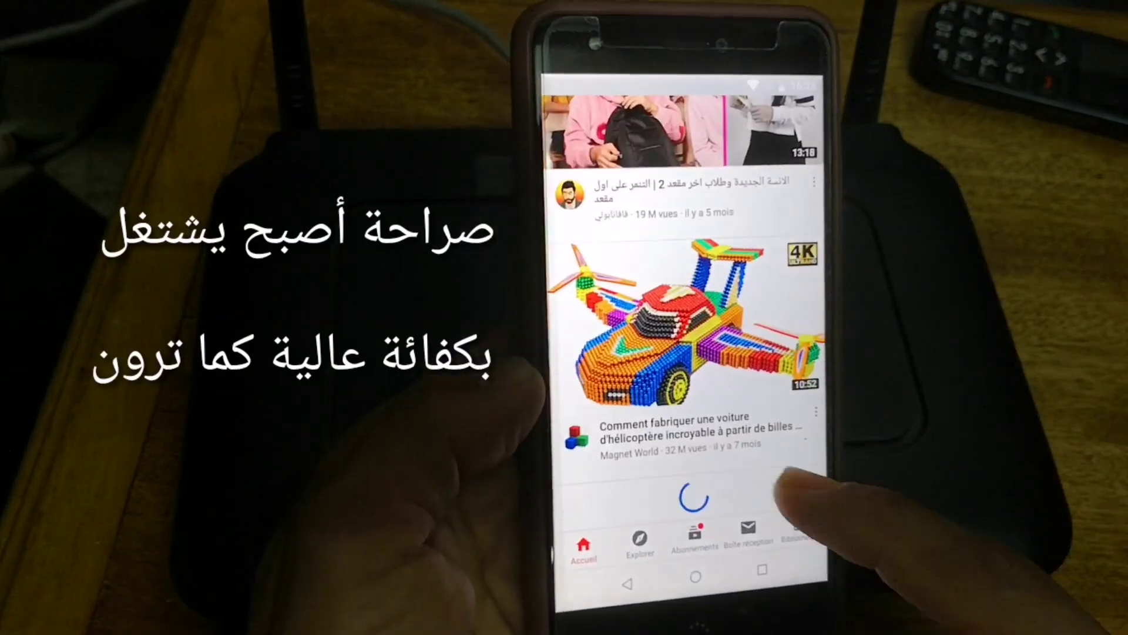
{"action": "scroll", "coordinate": [788, 352], "scroll_direction": "down", "scroll_amount": 10}
{"action": "scroll", "coordinate": [846, 353], "scroll_direction": "down", "scroll_amount": 10}
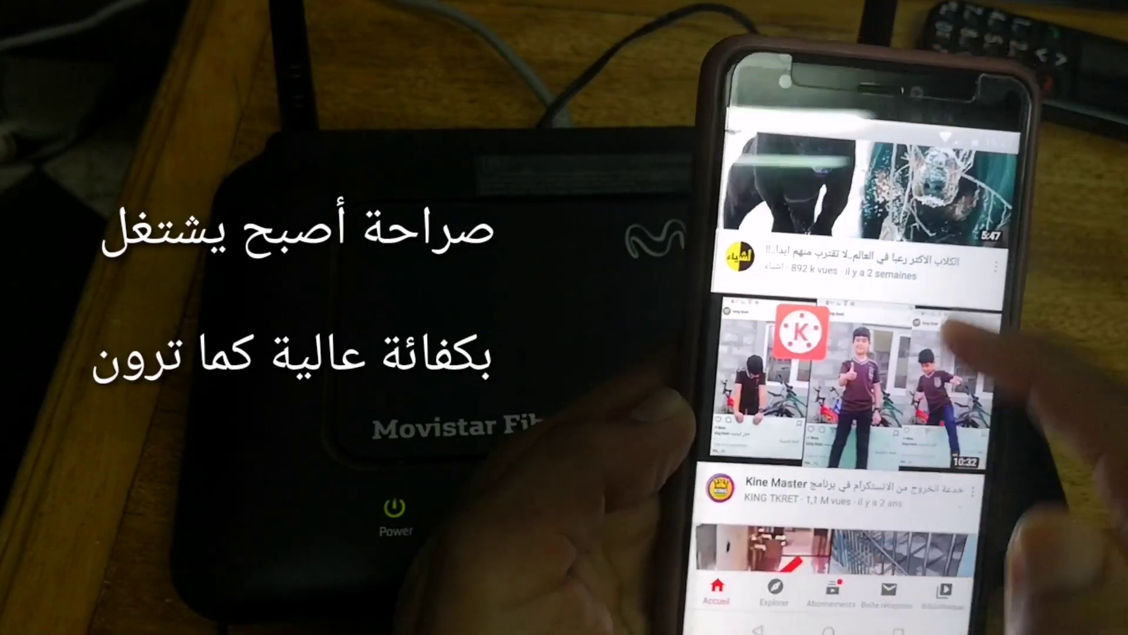
{"action": "scroll", "coordinate": [846, 353], "scroll_direction": "down", "scroll_amount": 10}
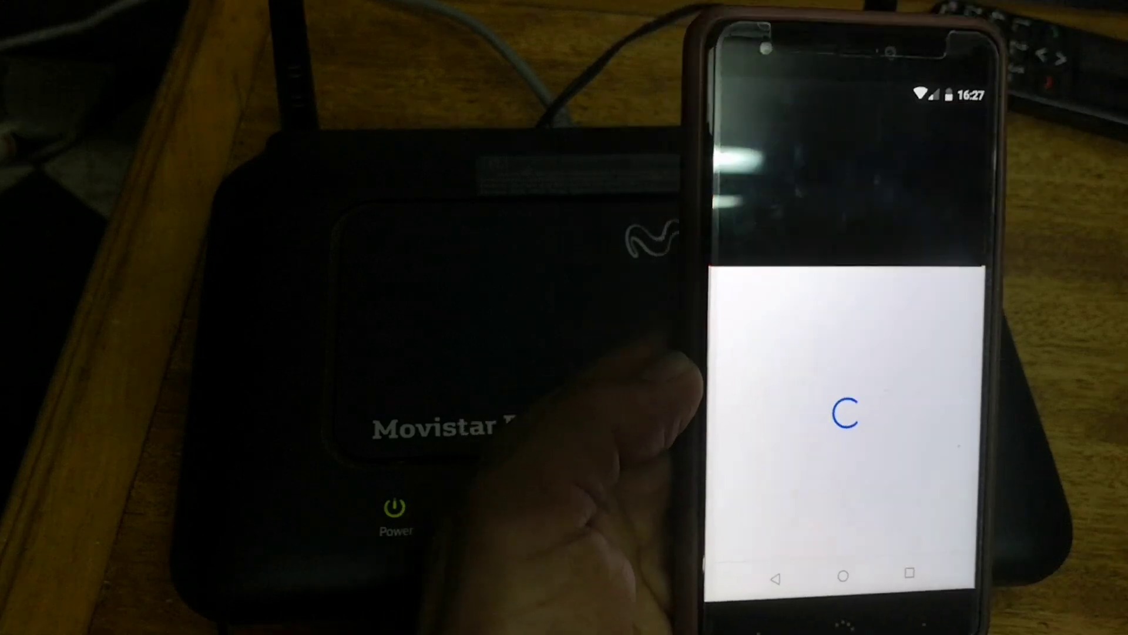
{"action": "left_click", "coordinate": [902, 468]}
{"action": "left_click", "coordinate": [911, 473]}
{"action": "left_click", "coordinate": [917, 511]}
Step: Play the Got Talent dog video, then skip to the up-next video
{"action": "left_click_drag", "start_coordinate": [993, 235], "coordinate": [993, 529]}
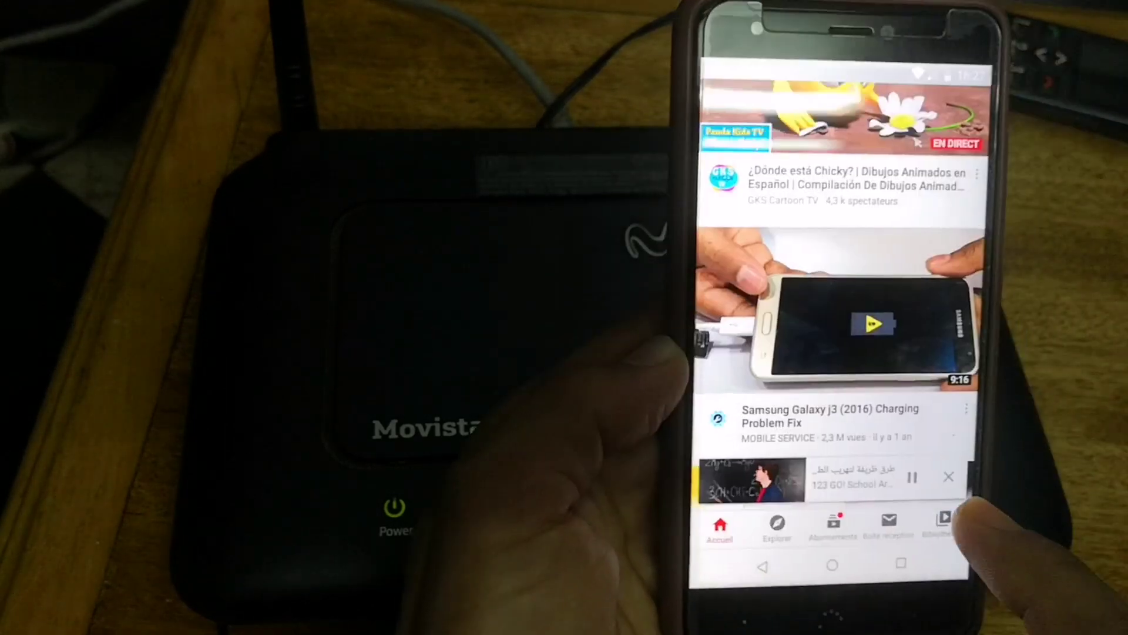
{"action": "scroll", "coordinate": [852, 381], "scroll_direction": "down", "scroll_amount": 5}
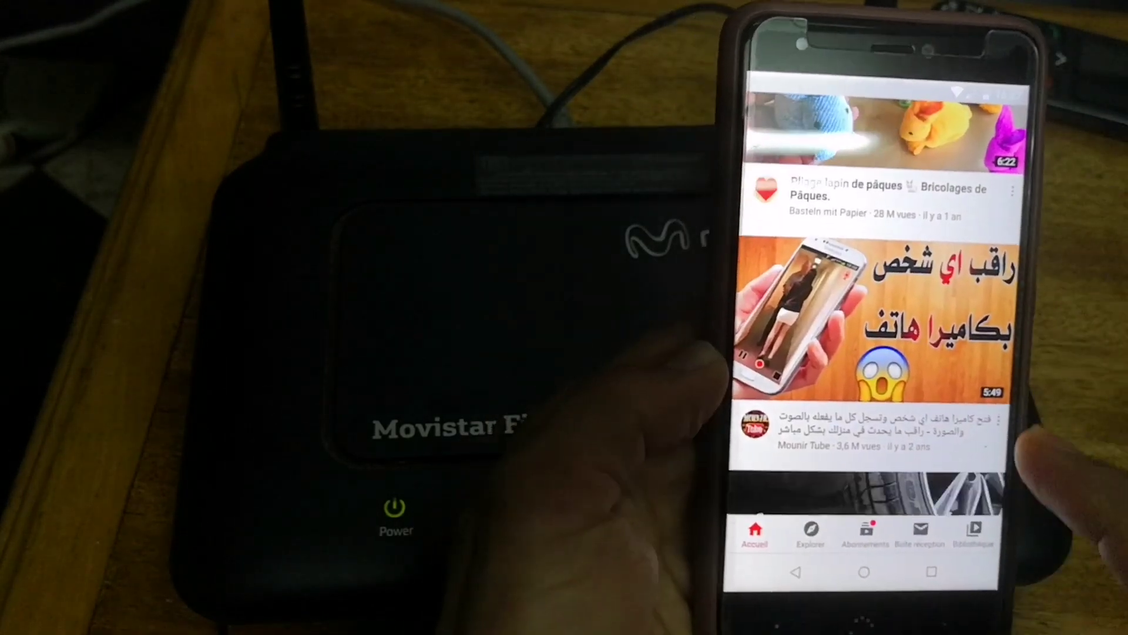
{"action": "scroll", "coordinate": [910, 382], "scroll_direction": "down", "scroll_amount": 5}
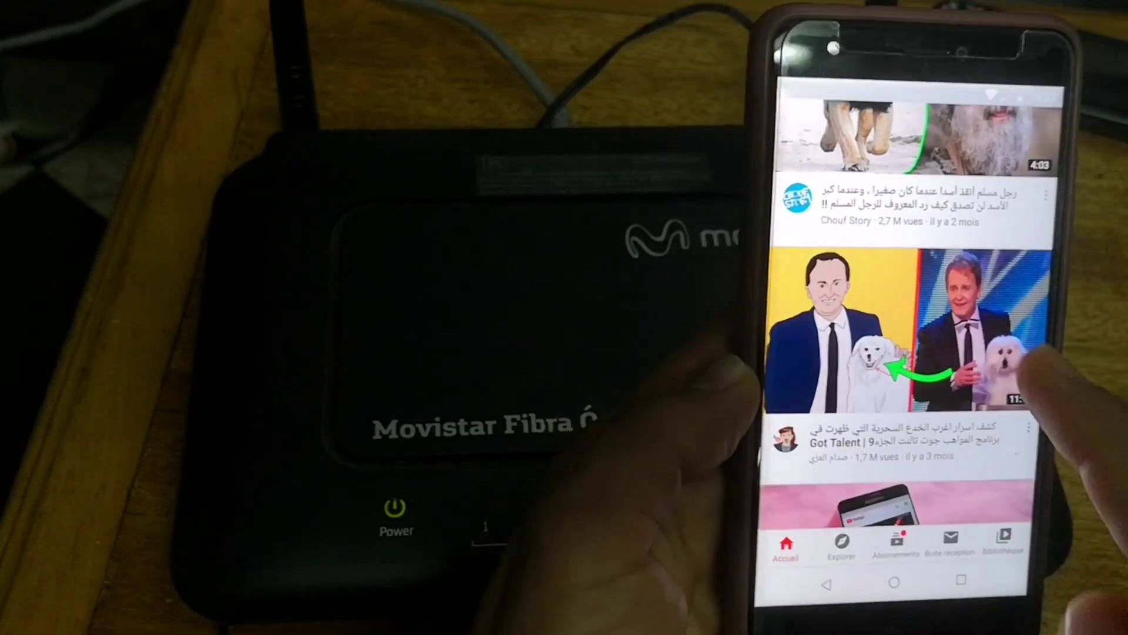
{"action": "left_click", "coordinate": [999, 359]}
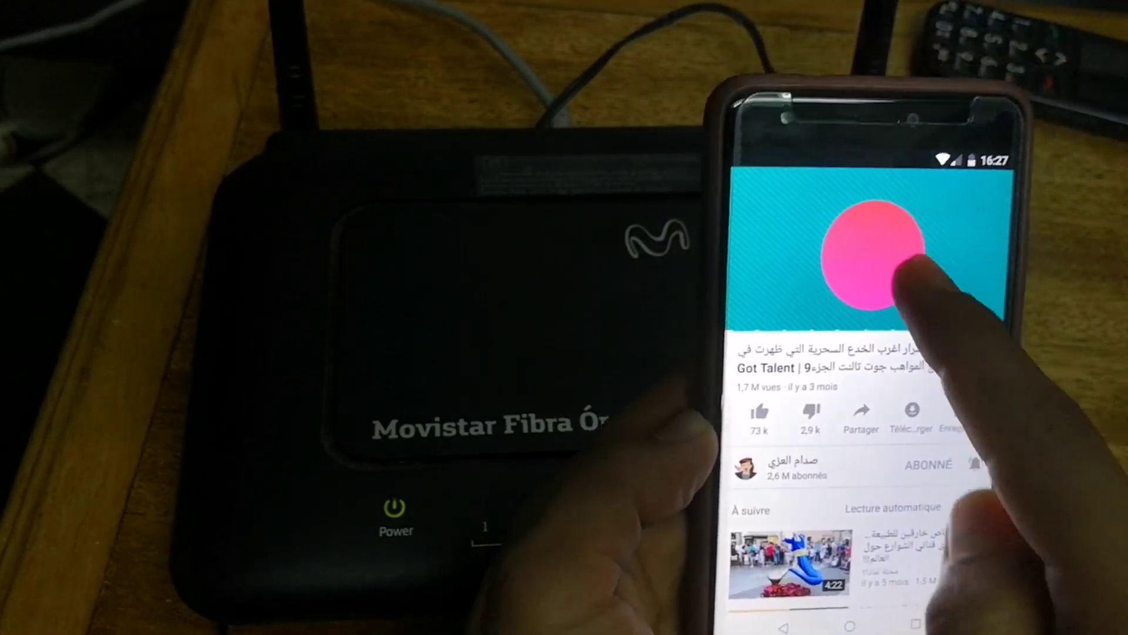
{"action": "left_click", "coordinate": [923, 259]}
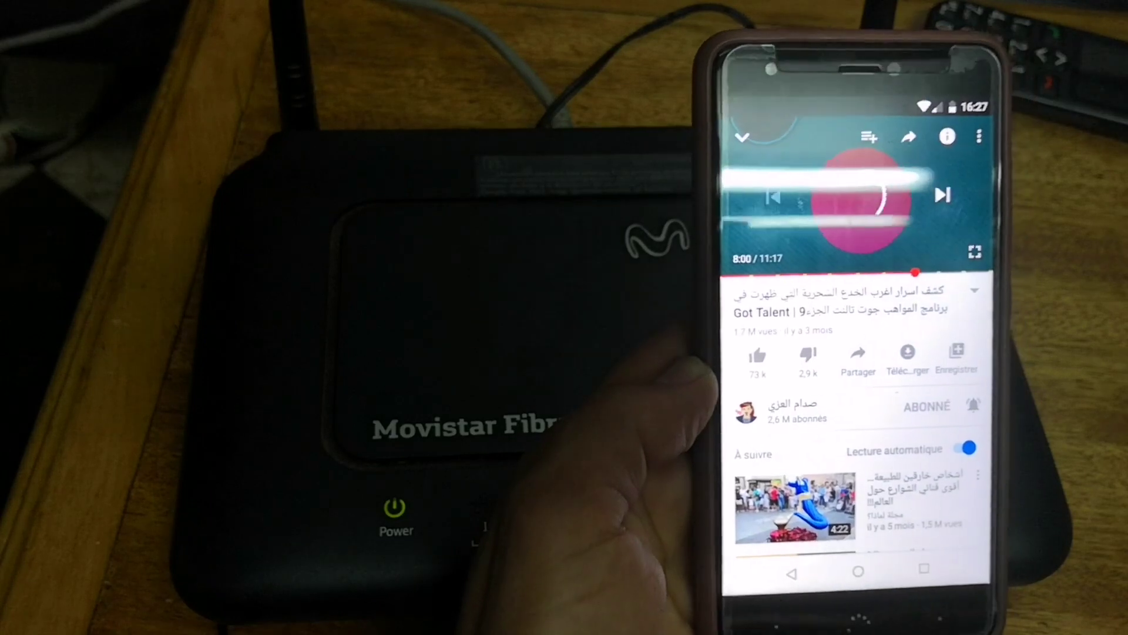
{"action": "left_click", "coordinate": [793, 502]}
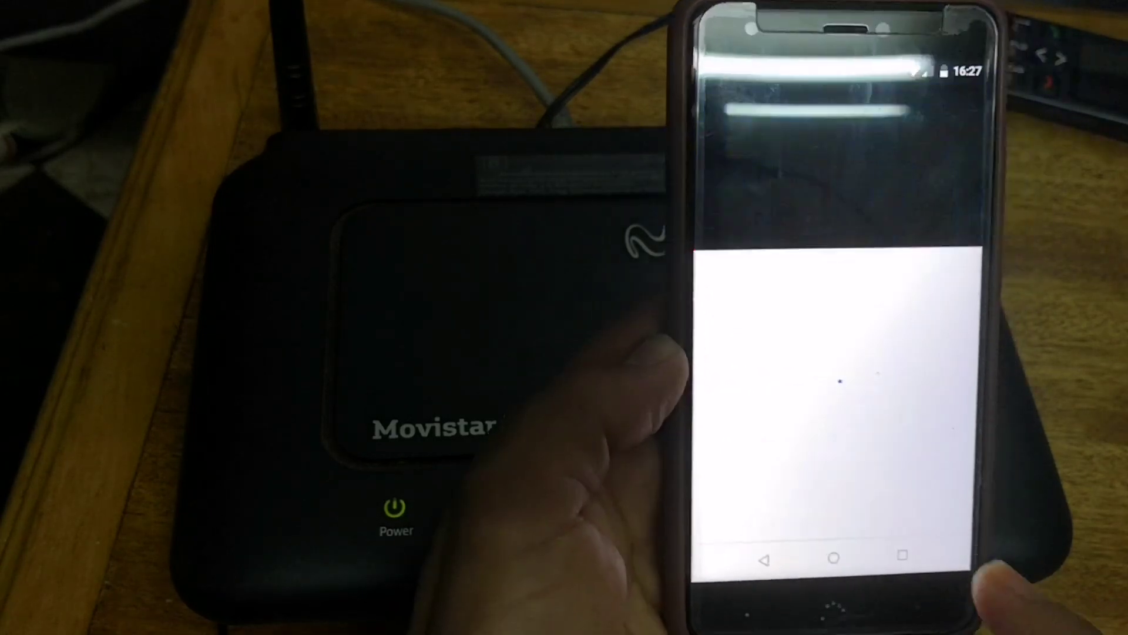